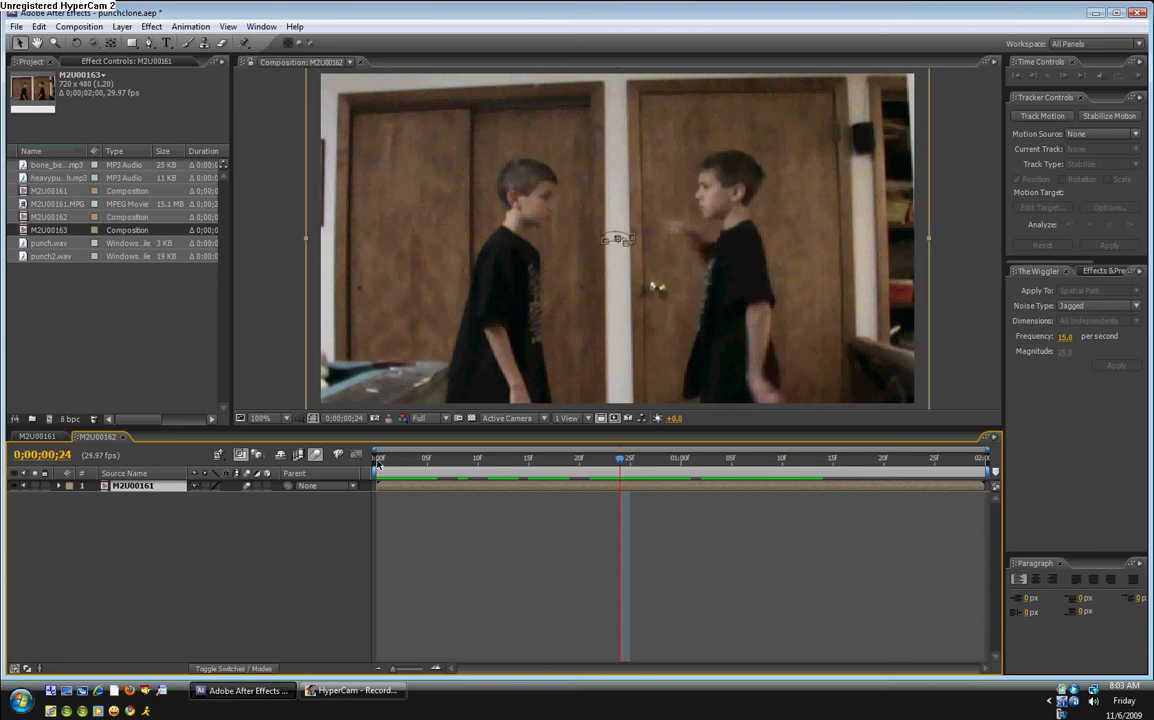
Preview and scrub the punch clip to find the frame just before impact
key(space)
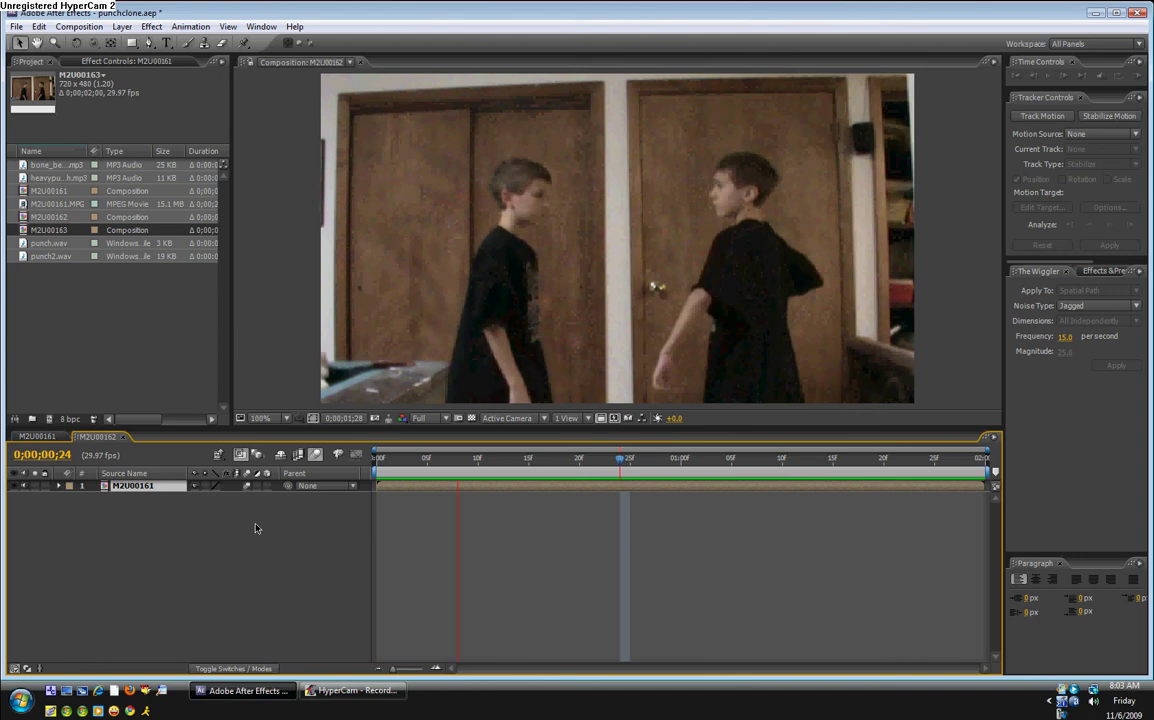
click(398, 465)
drag(398, 467, 669, 461)
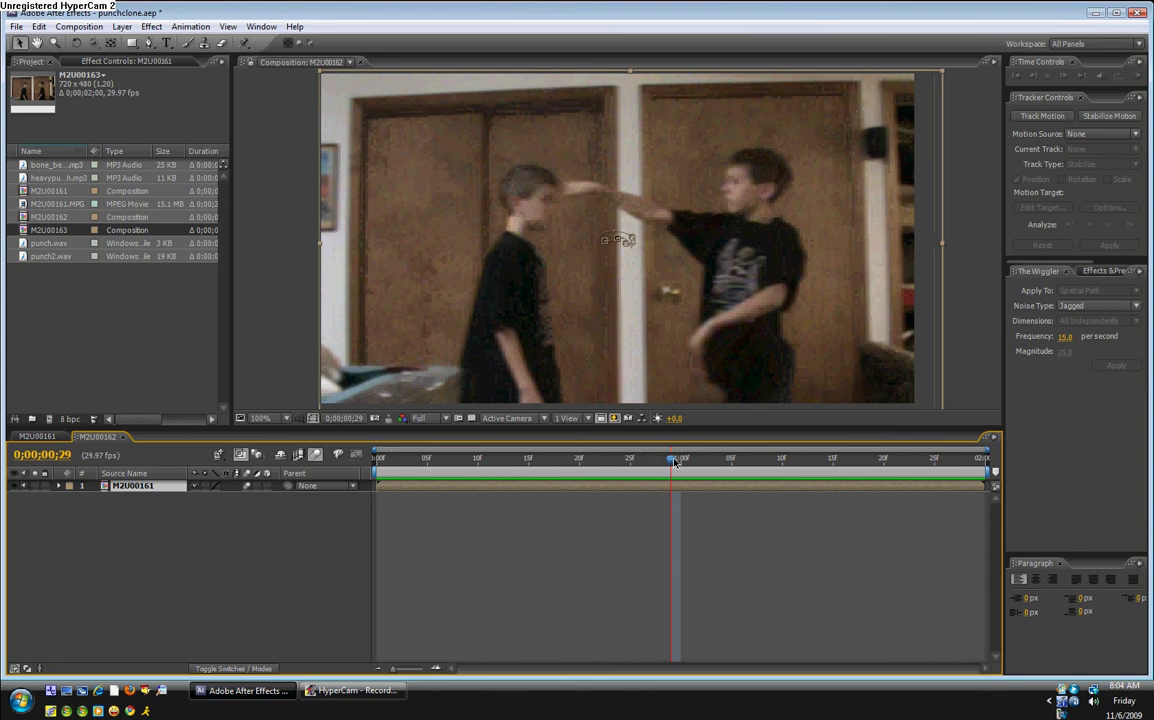
drag(675, 460, 811, 459)
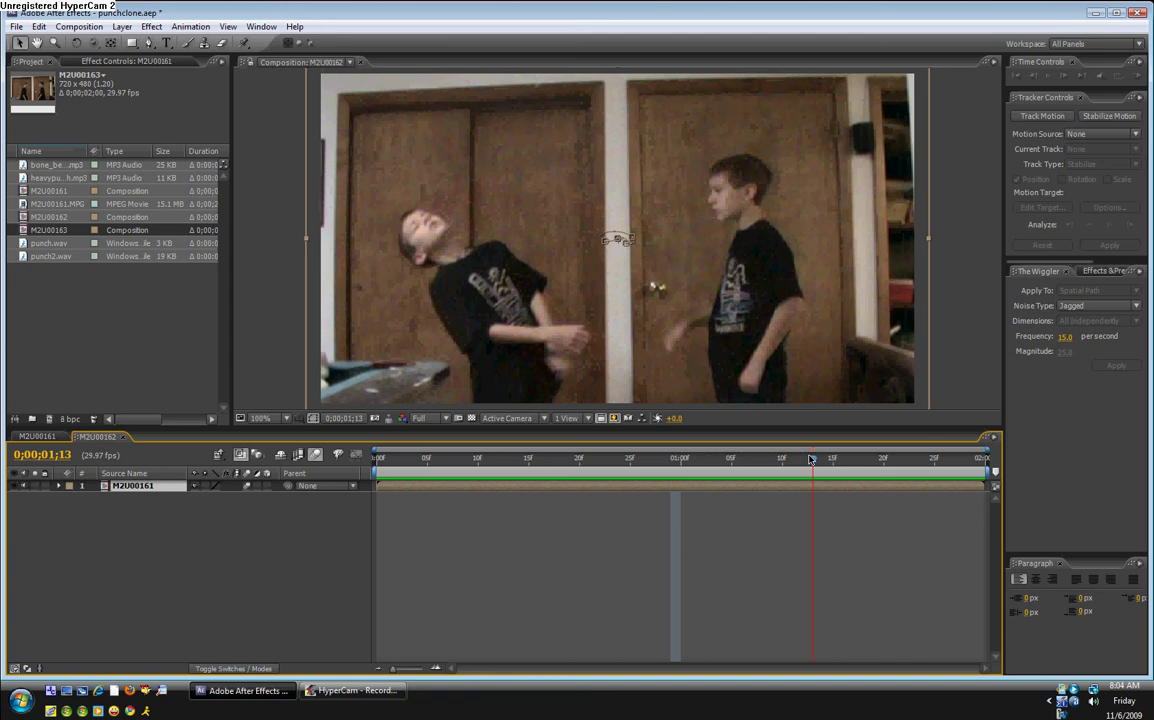
drag(811, 459, 741, 471)
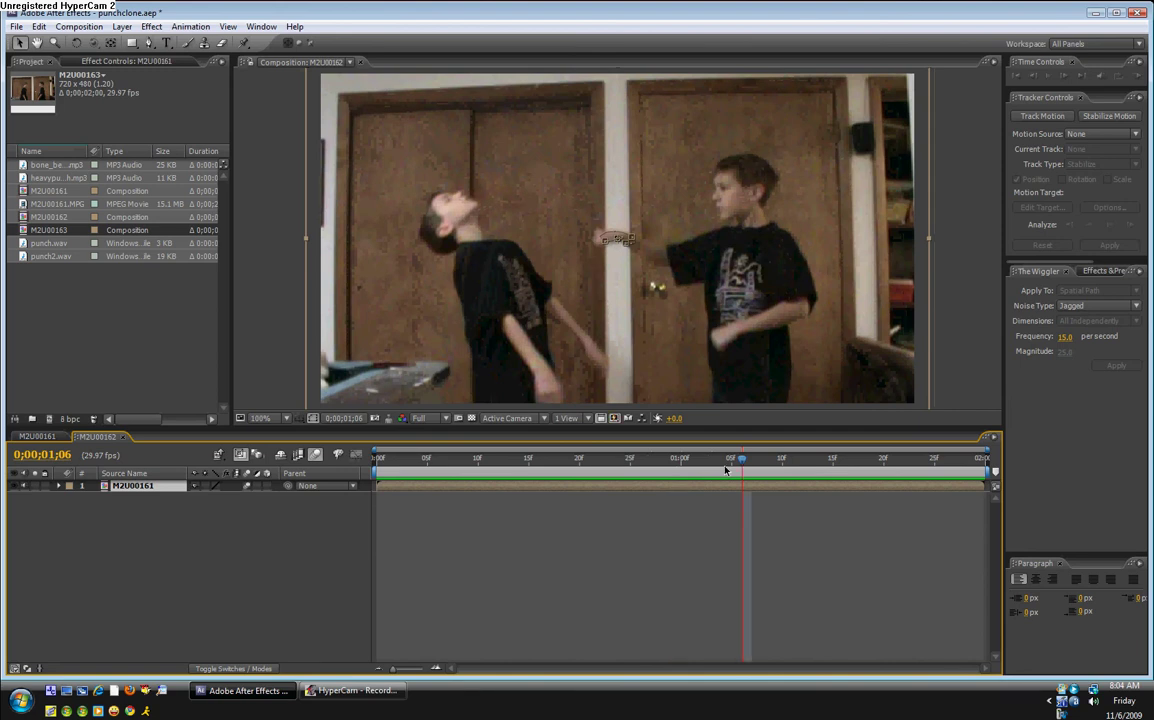
click(399, 466)
drag(399, 466, 580, 463)
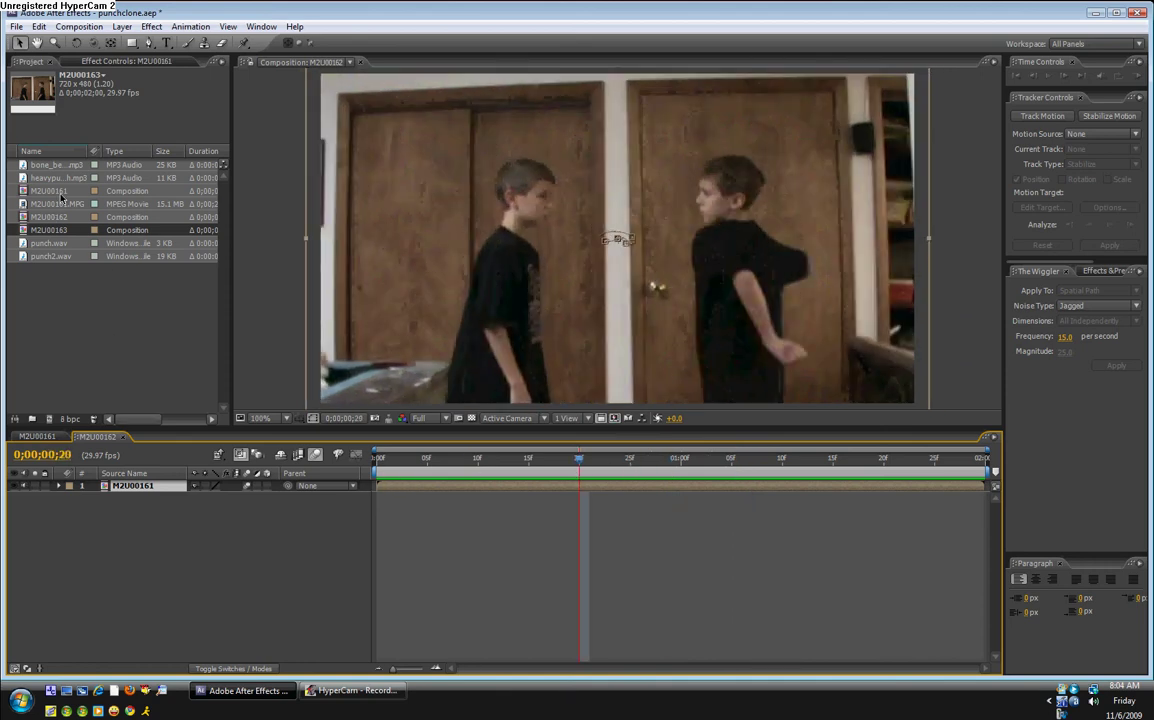
Nest M2U00161 into the new composition M2U00164, review it, and close the Wiggler panel
click(58, 191)
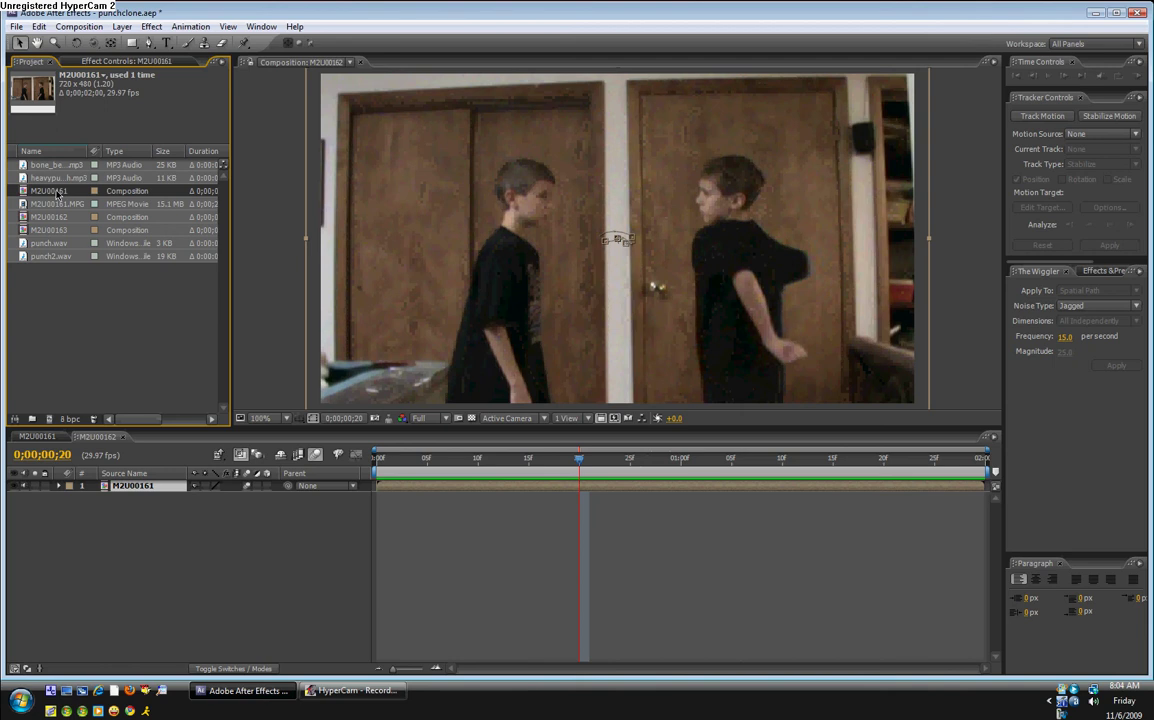
drag(58, 193, 48, 419)
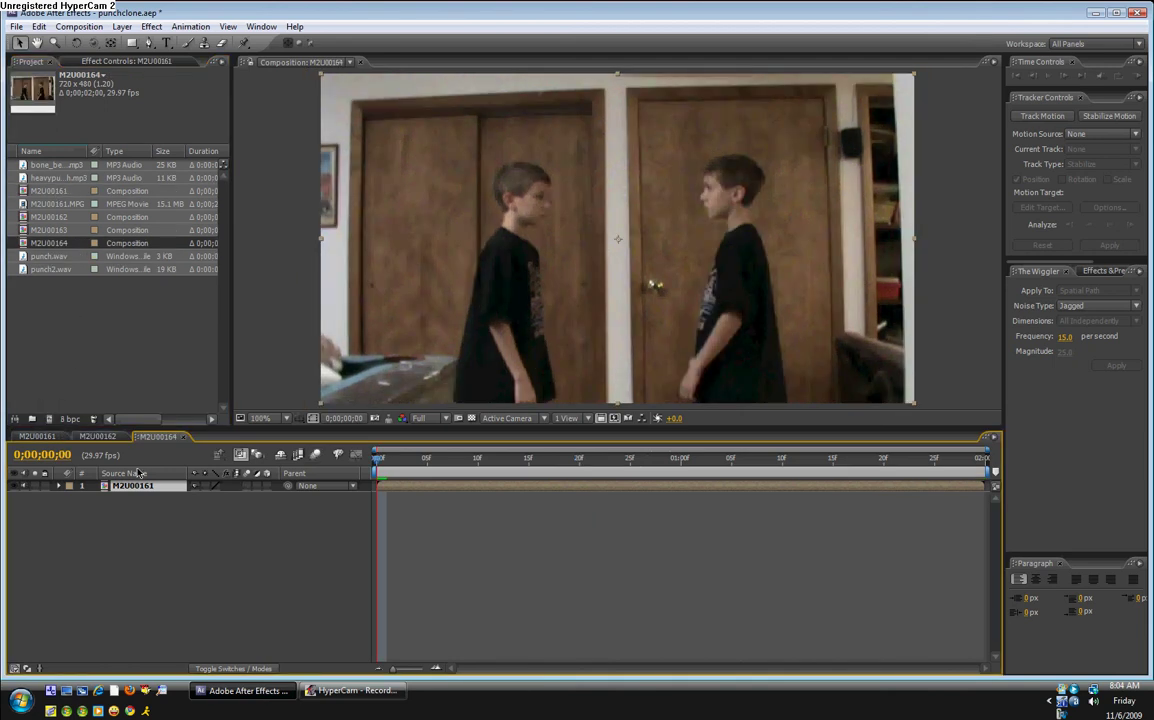
drag(381, 468, 571, 467)
click(1067, 272)
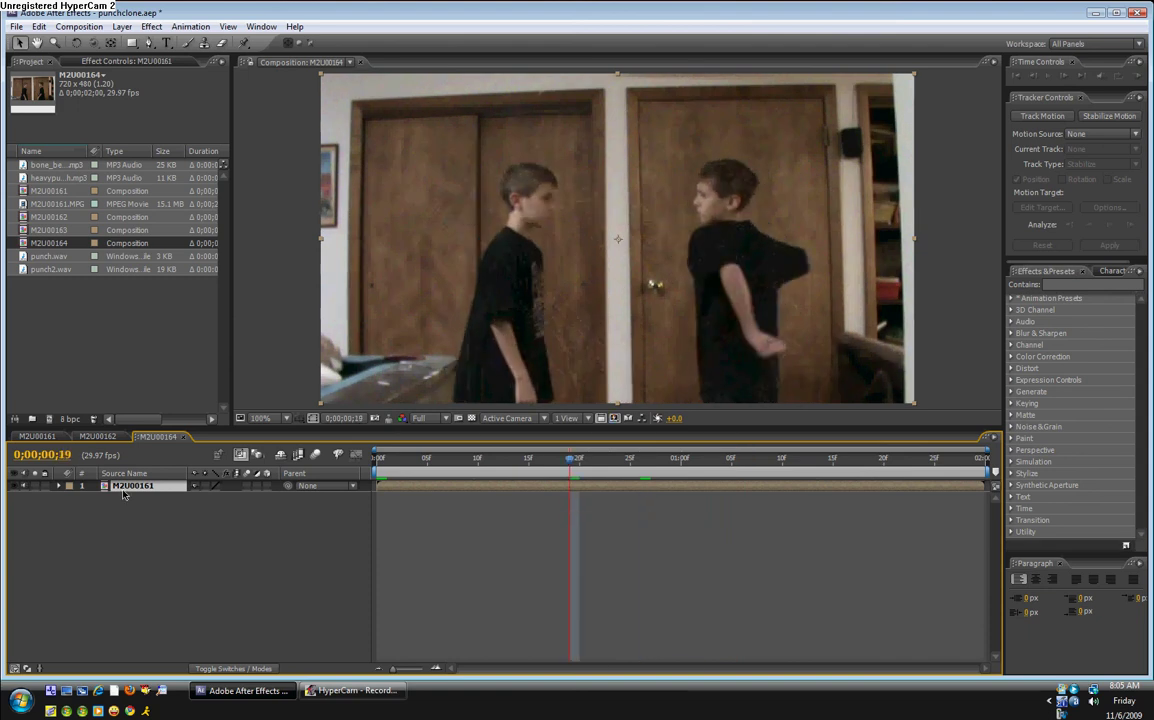
Rename the layer to 'clone'
key(Return)
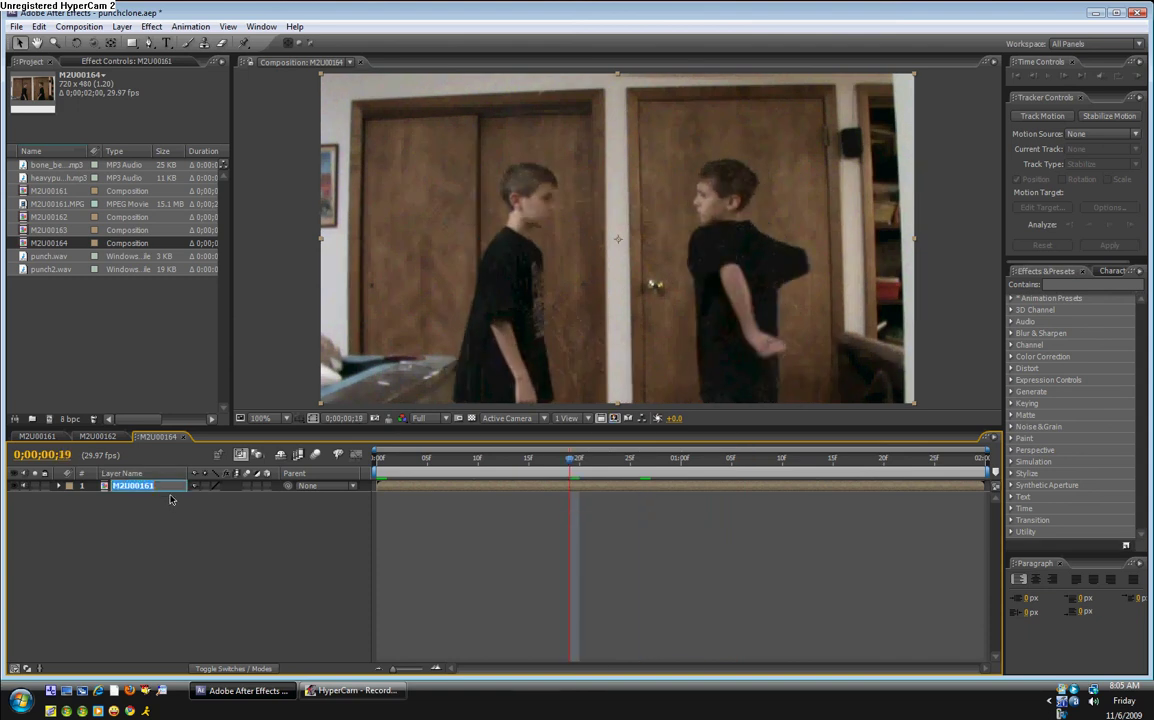
text(cle)
text(ne)
key(Return)
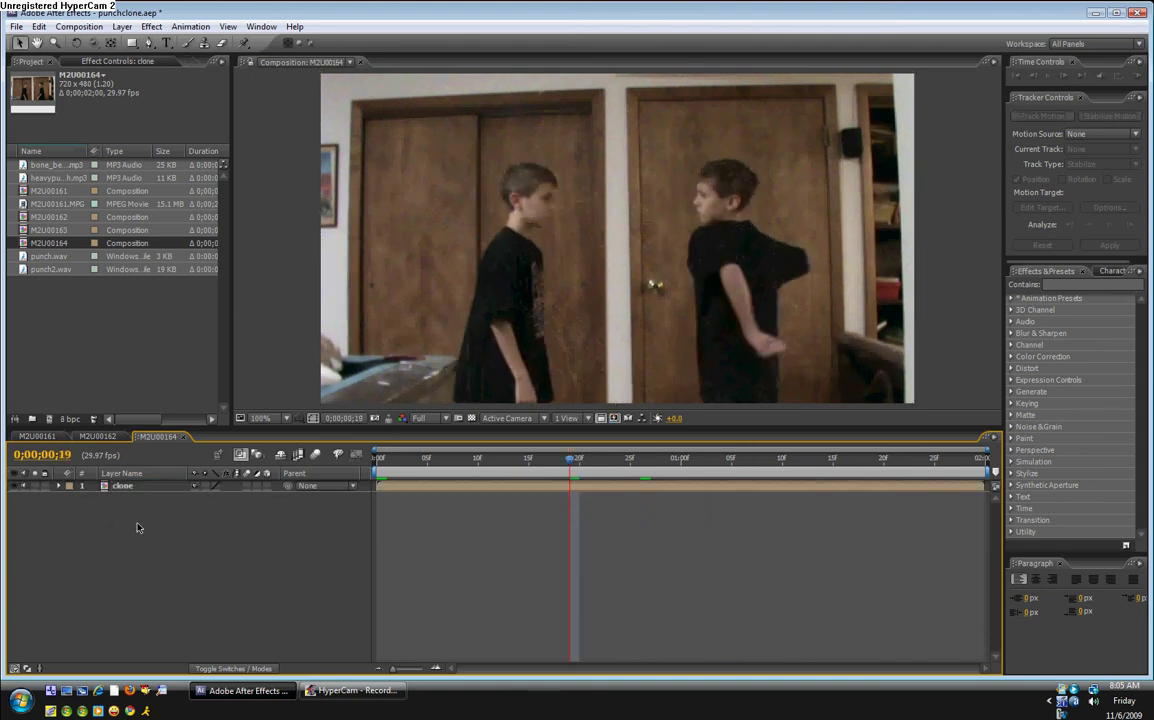
Add Position keyframes at 0;00;00;26 and 0;00;01;07 on the clone layer
key(p)
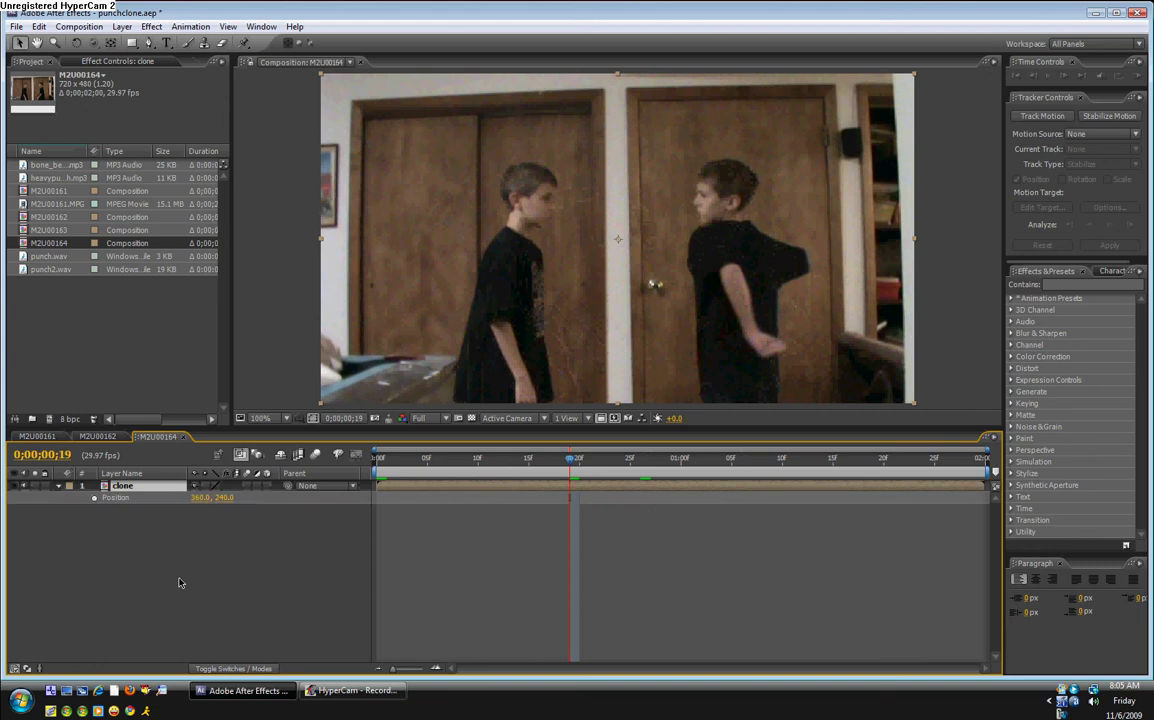
drag(520, 458, 644, 460)
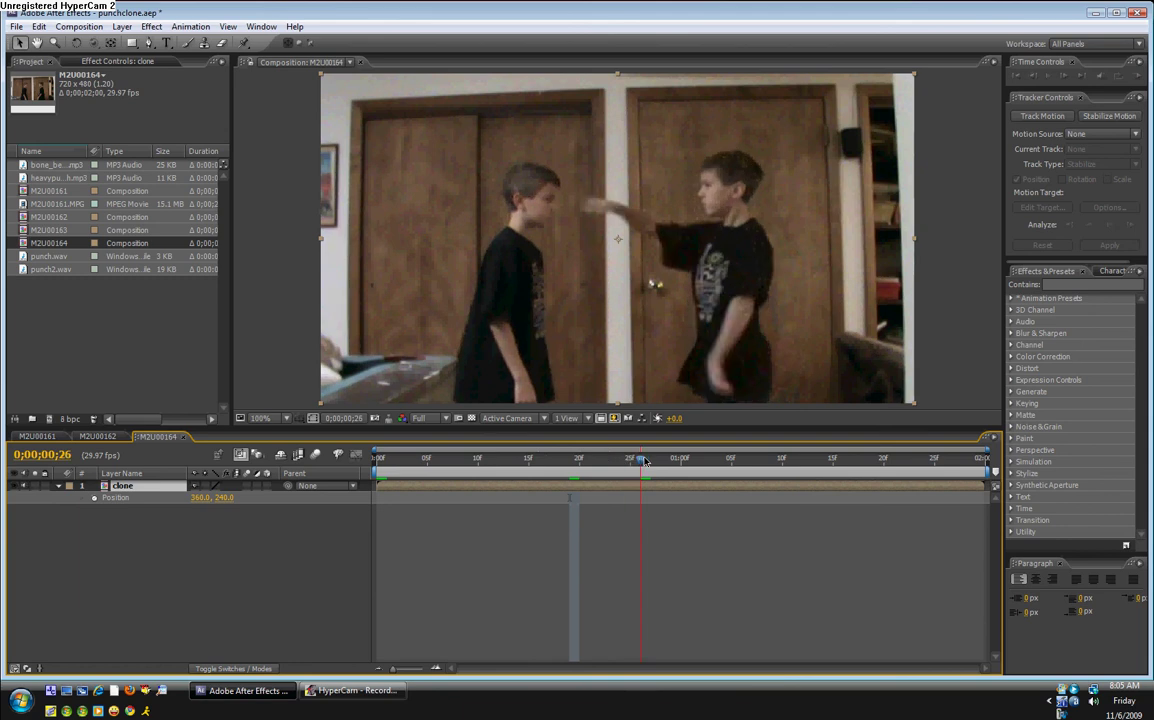
click(94, 497)
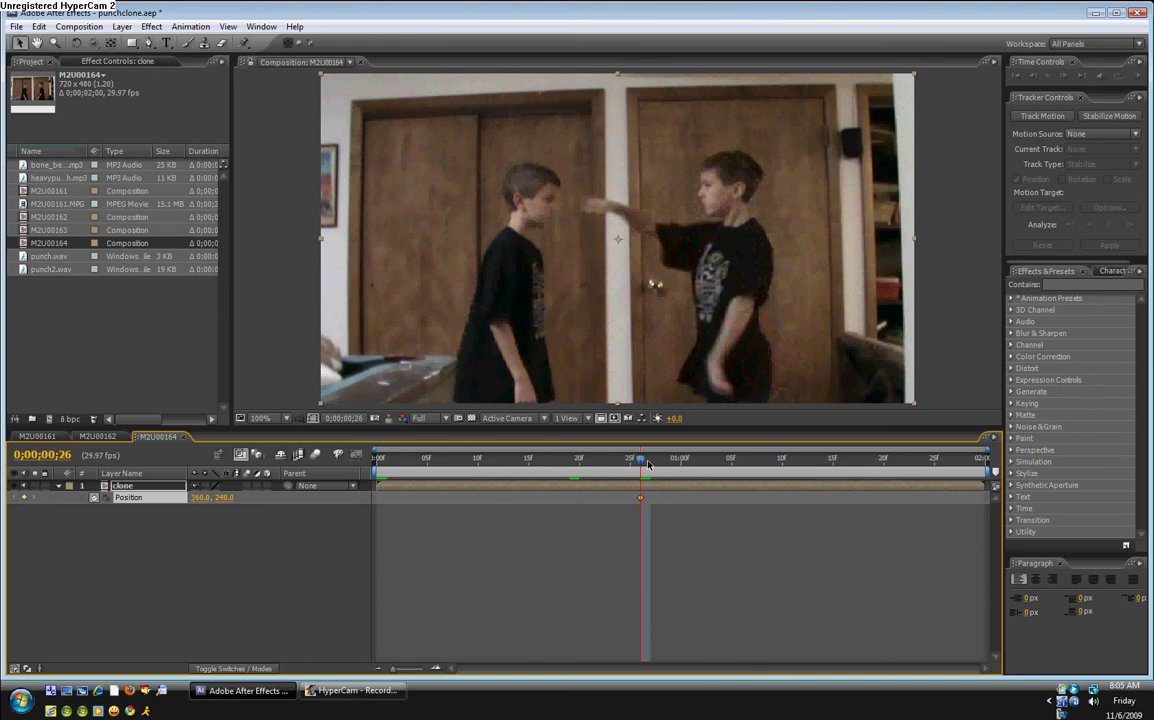
drag(648, 462, 715, 463)
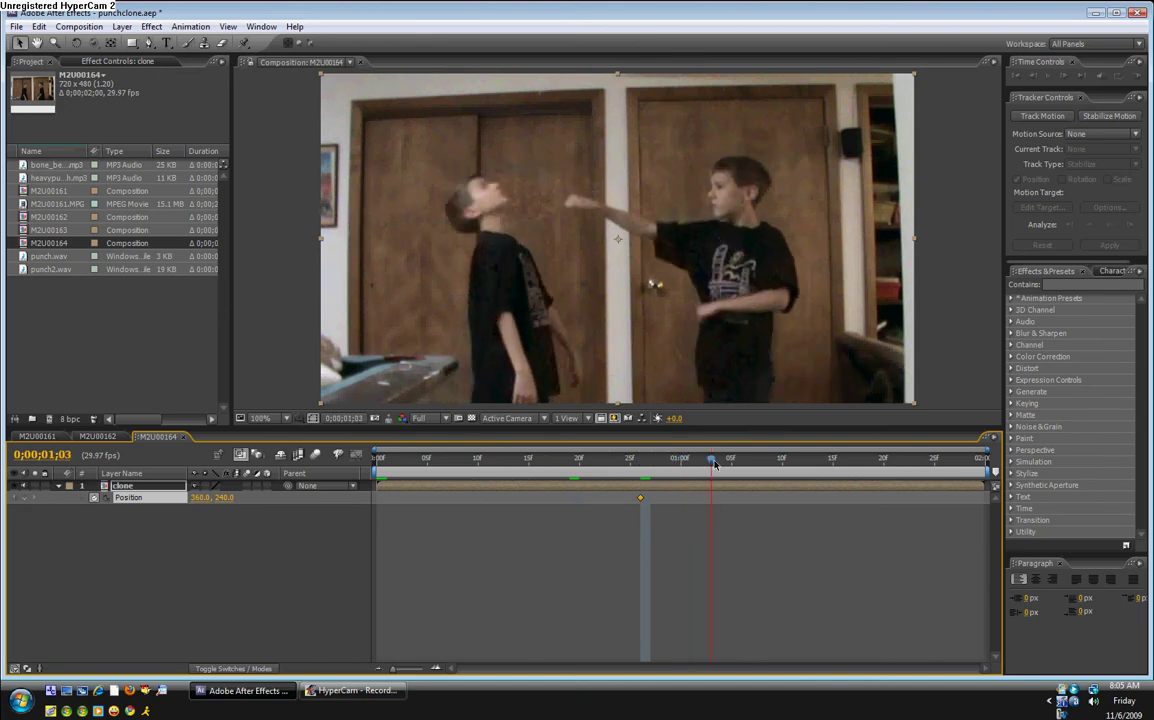
key(Page_Down)
key(Page_Down)
key(Page_Down)
key(Page_Down)
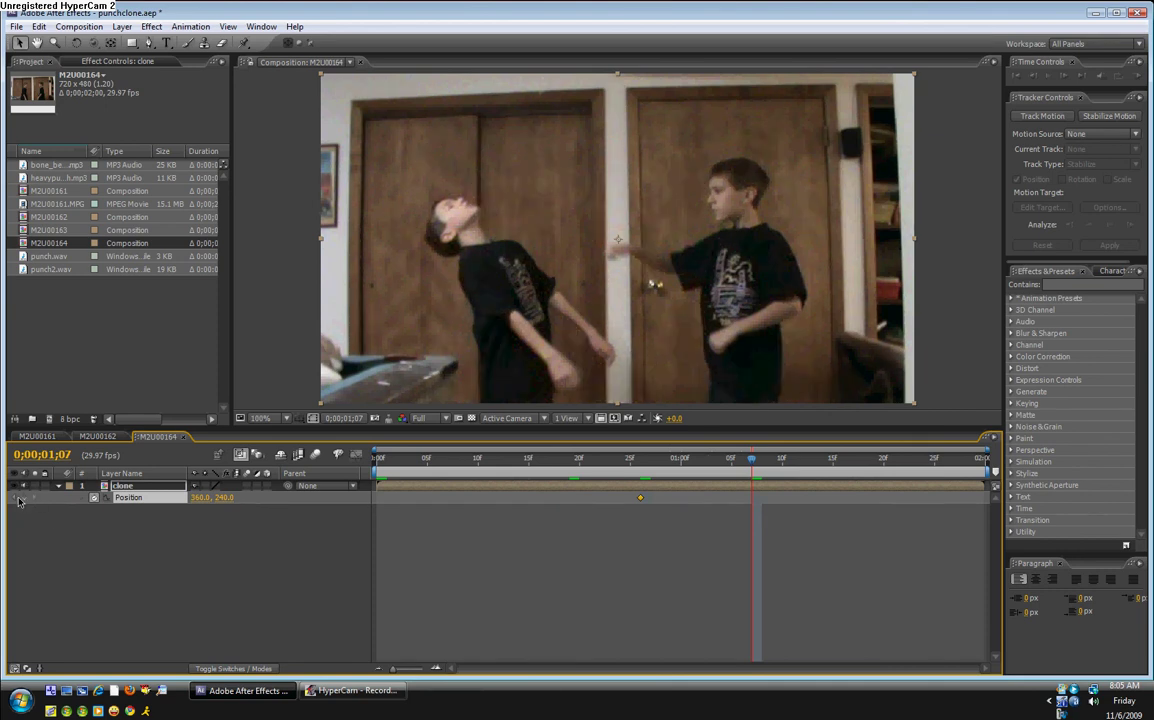
click(24, 498)
mouse_move(639, 460)
mouse_down()
mouse_move(762, 460)
mouse_move(626, 463)
mouse_up()
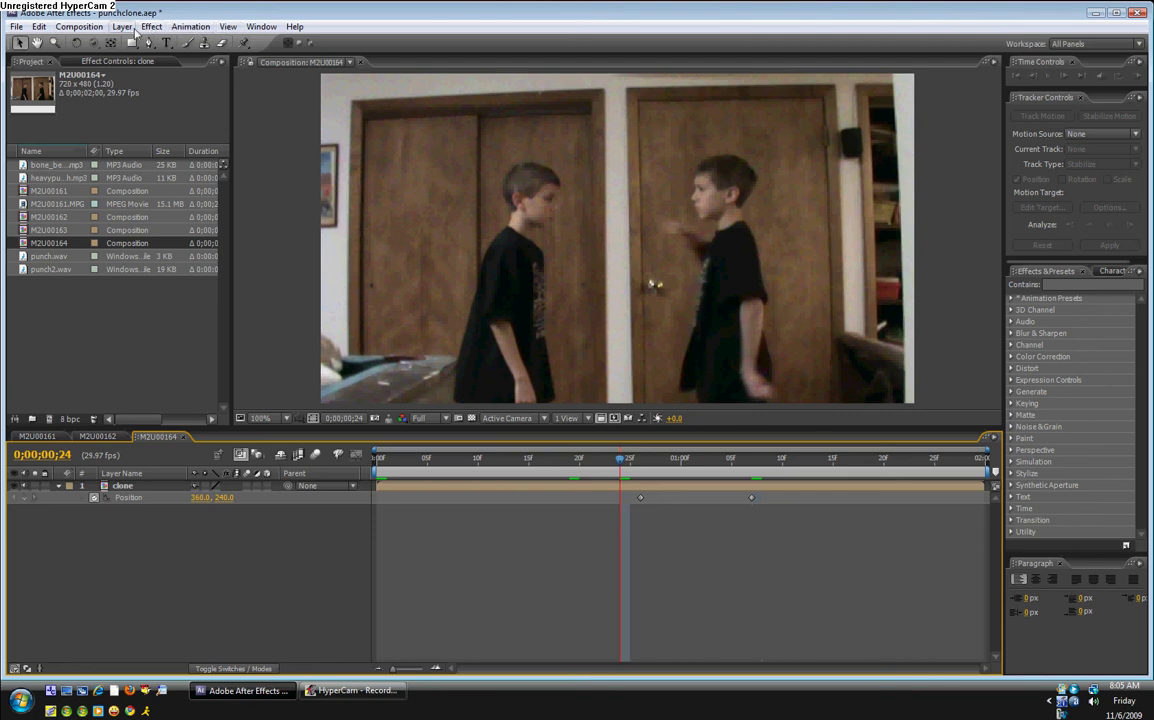
Reopen The Wiggler beside Effects & Presets and select both clone Position keyframes
click(262, 27)
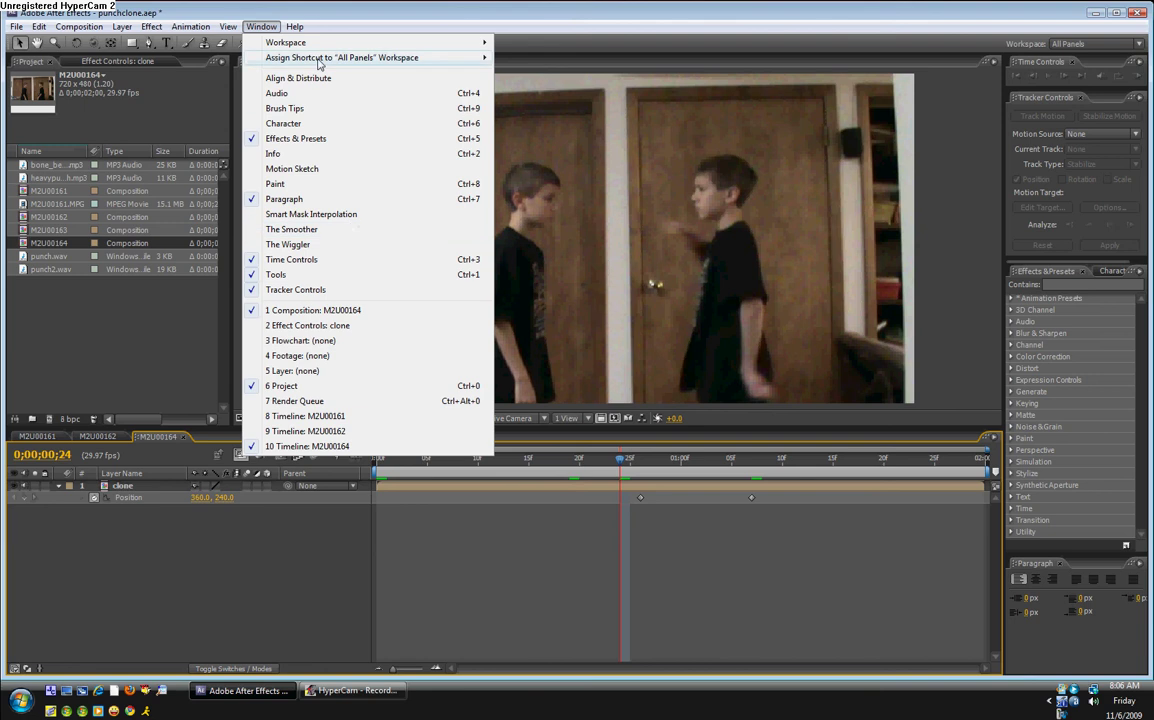
click(290, 244)
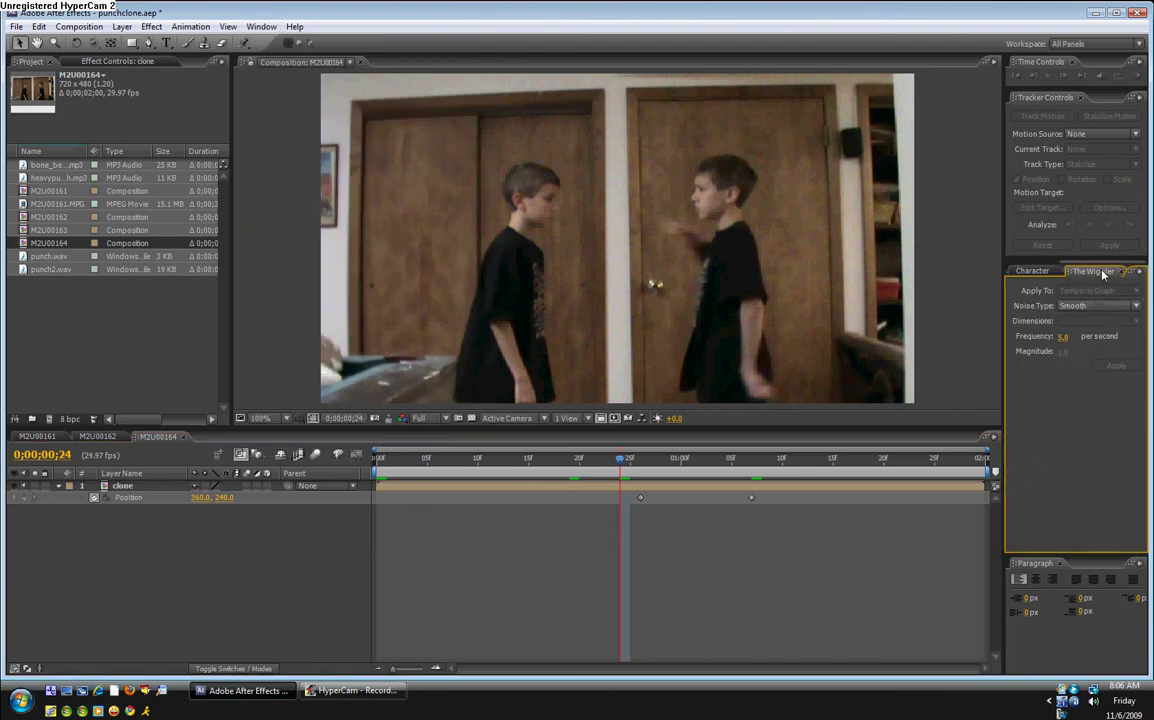
scroll(1031, 275, up, 2)
drag(1031, 277, 1068, 280)
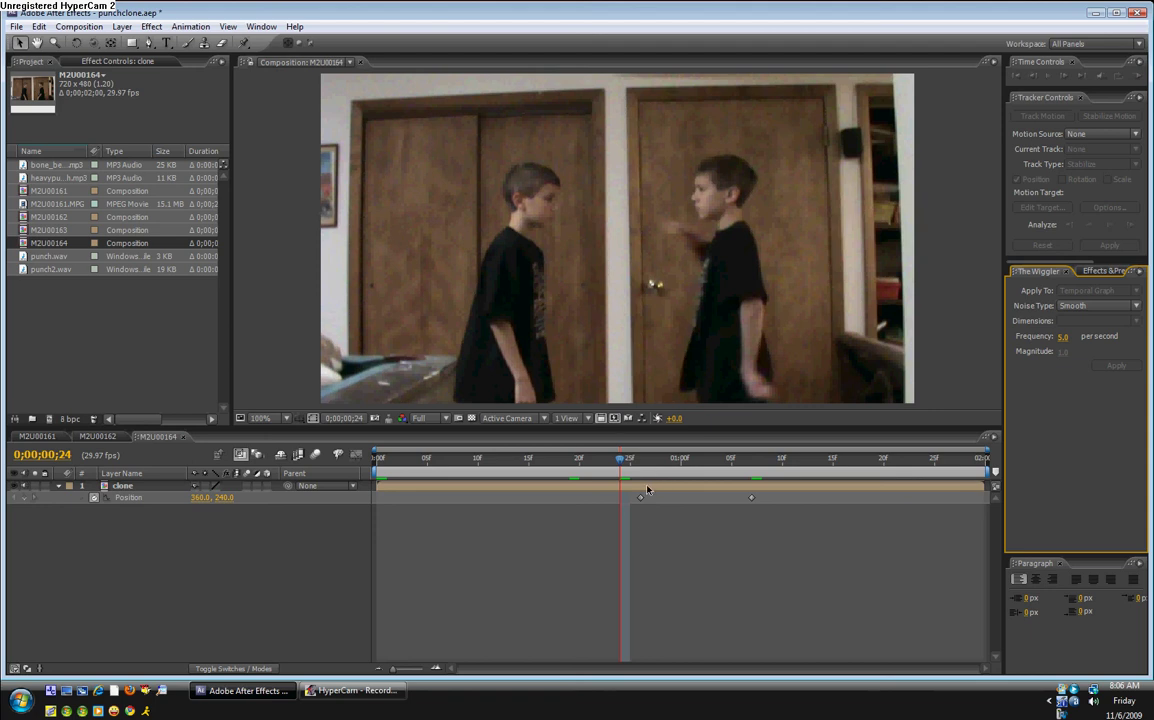
drag(632, 497, 760, 506)
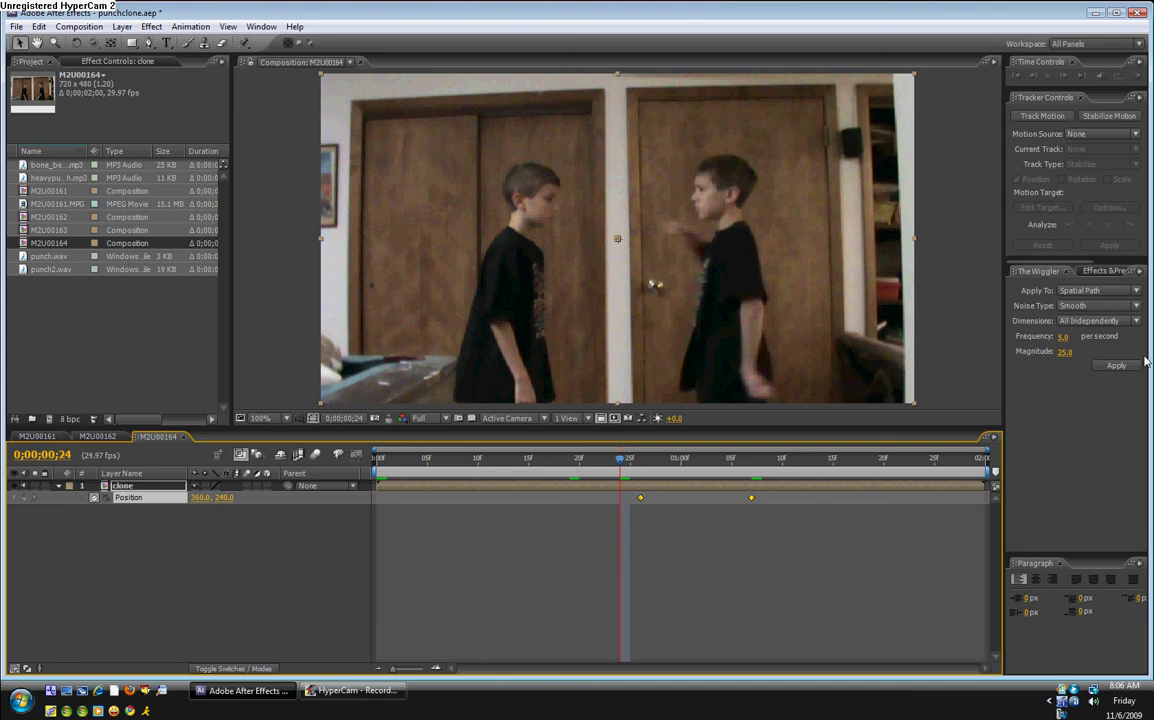
Apply a Jagged Spatial Path wiggle at frequency 15 between the Position keyframes
click(1095, 291)
click(1090, 305)
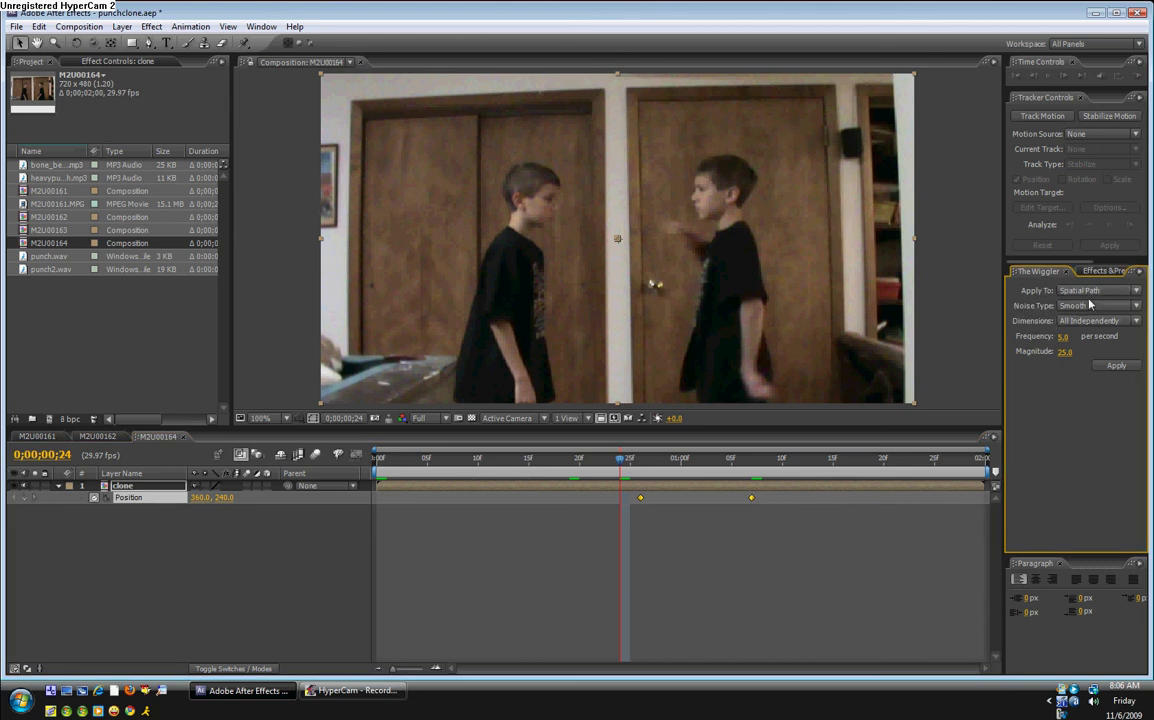
click(1090, 305)
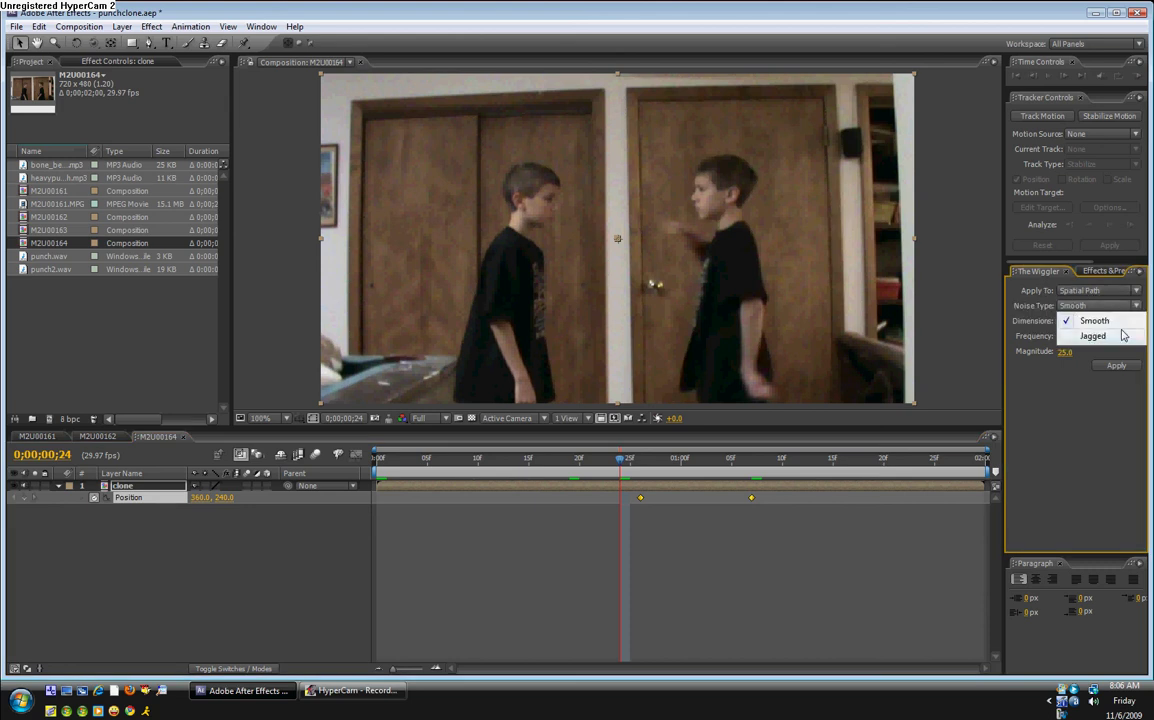
click(1123, 336)
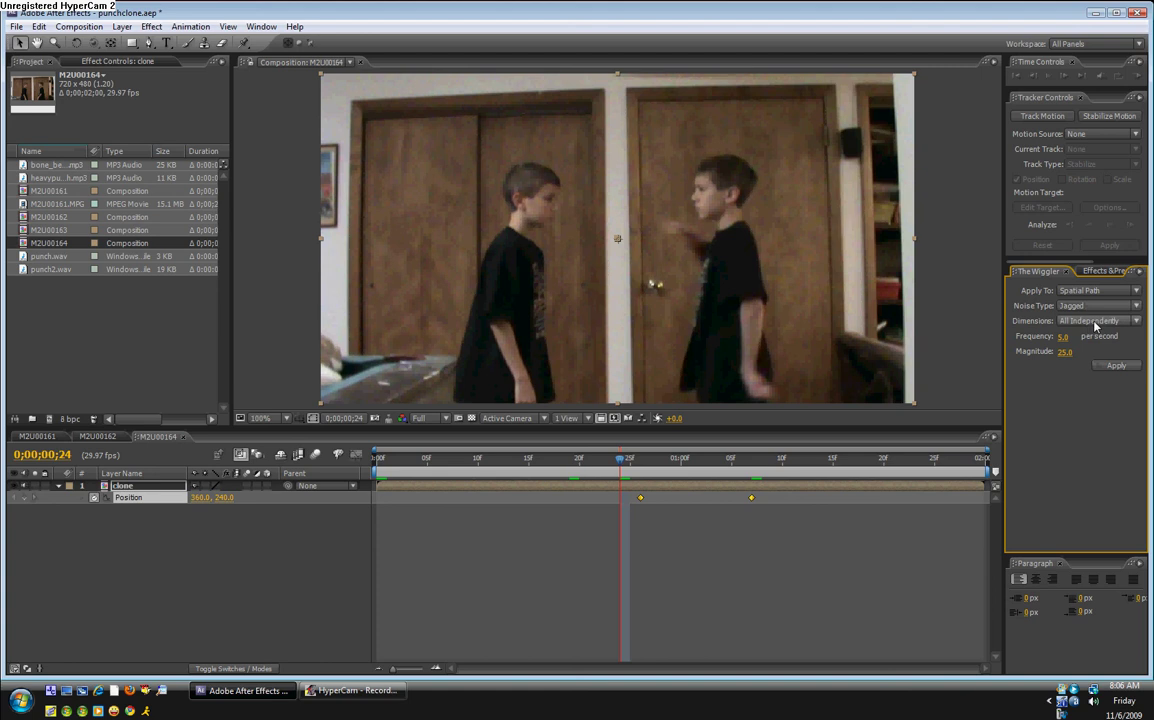
click(1063, 337)
click(1116, 366)
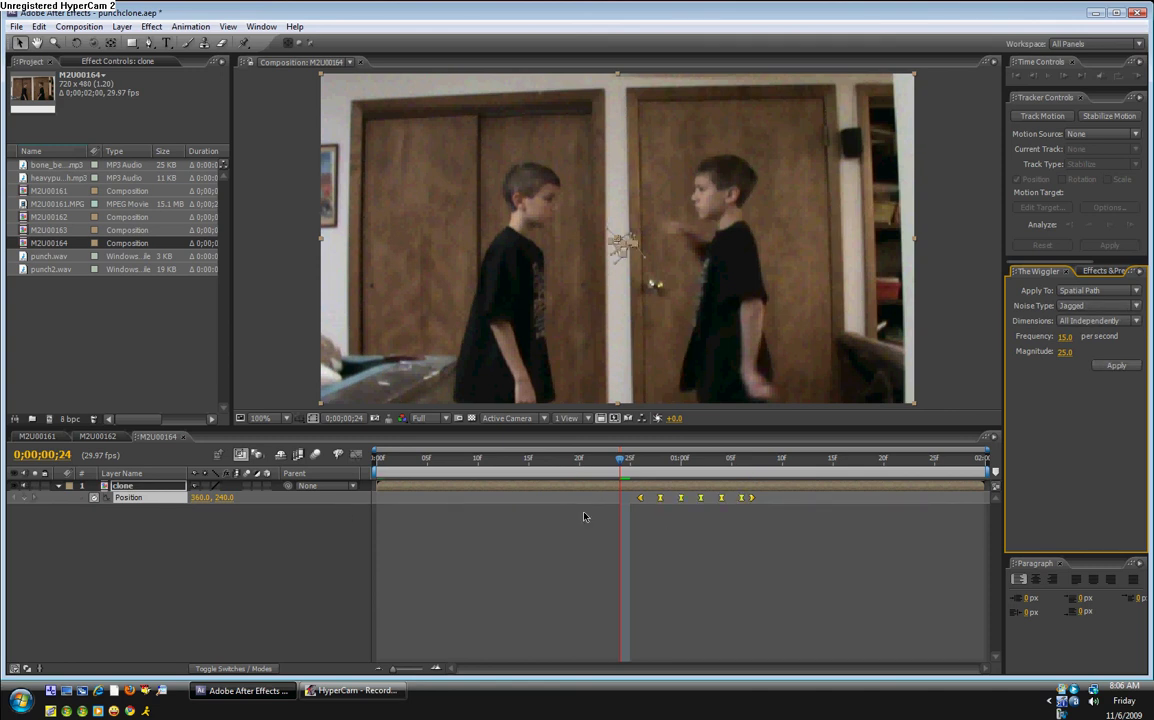
Shift the last Position keyframe of the clone layer slightly later
click(280, 543)
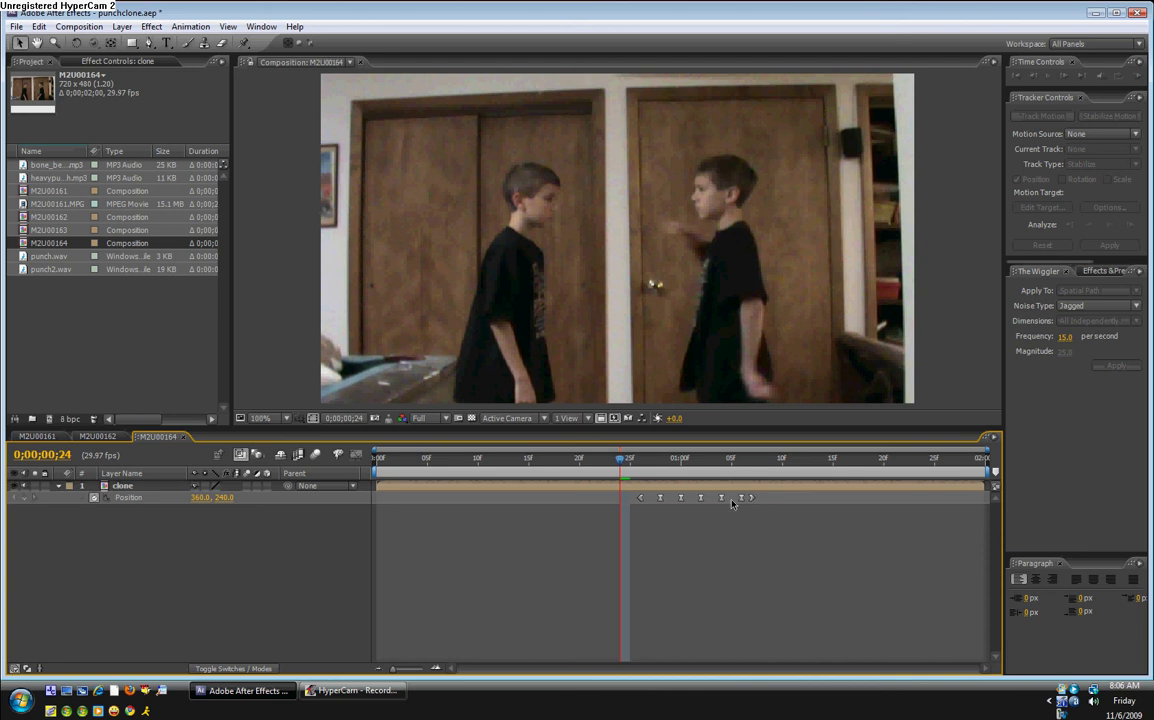
click(642, 498)
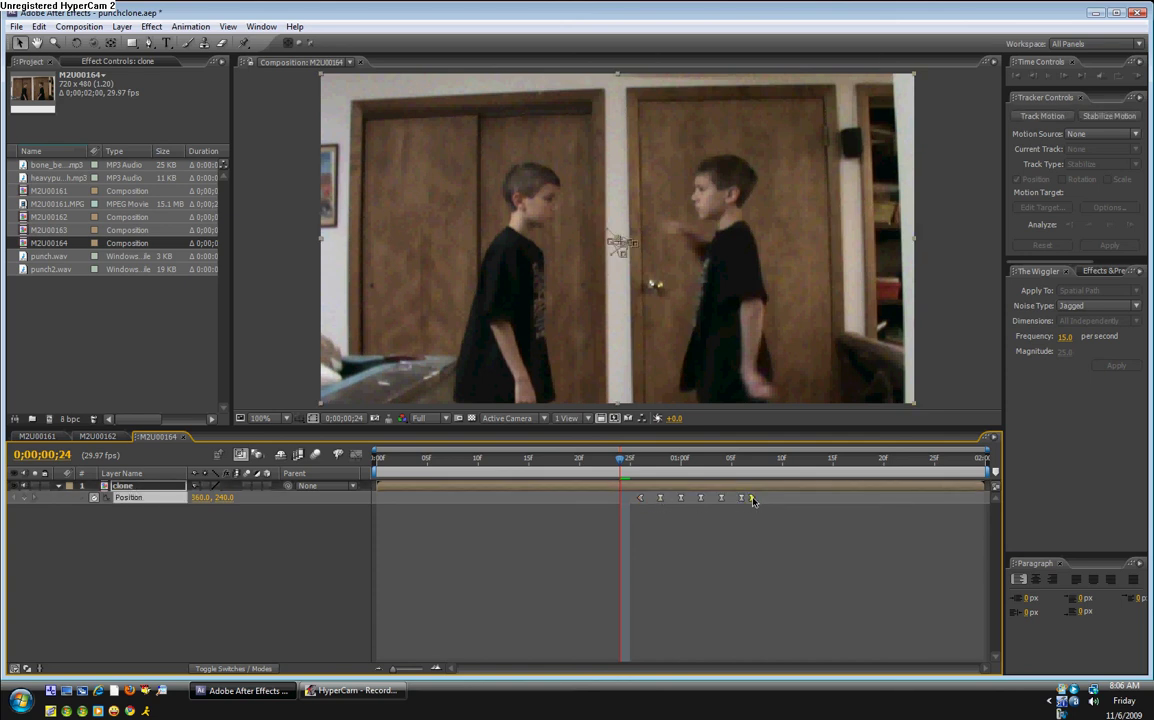
drag(751, 498, 761, 498)
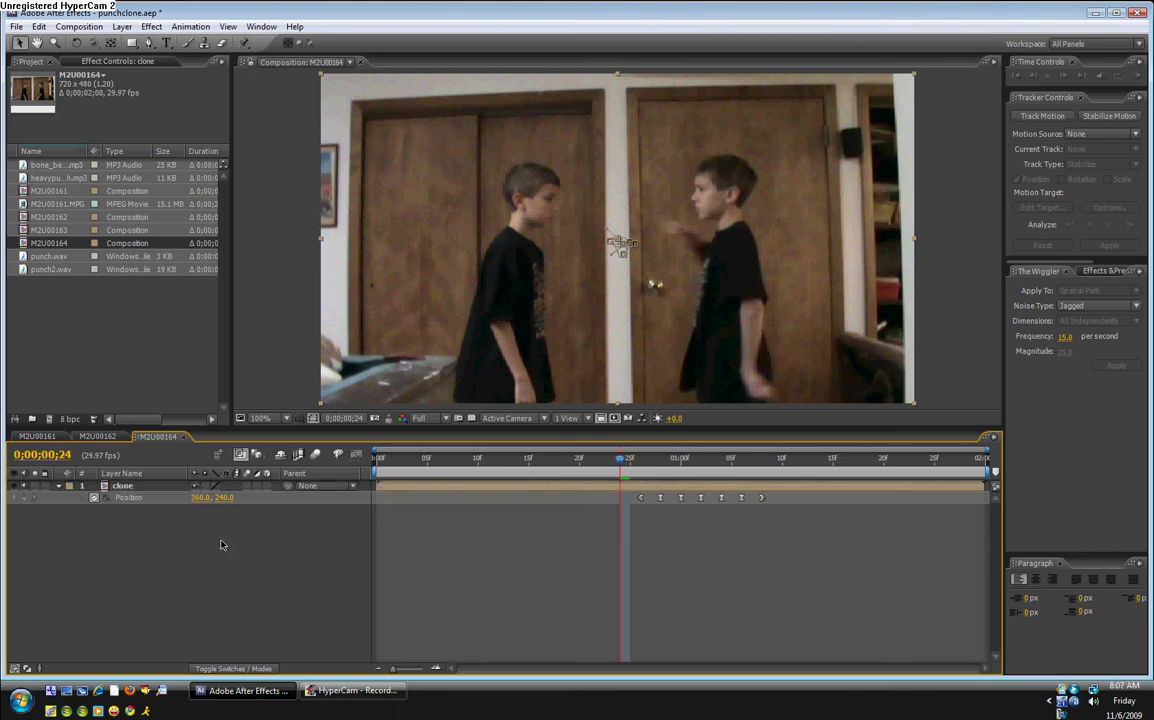
click(119, 524)
key(KP_0)
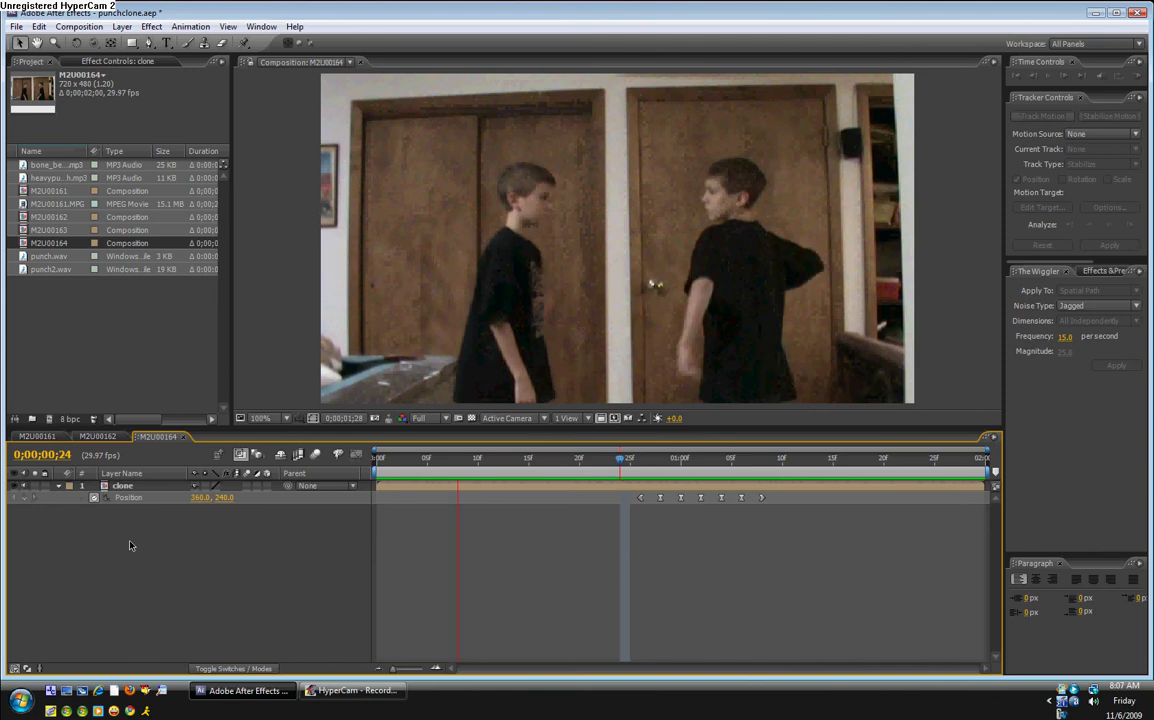
key(space)
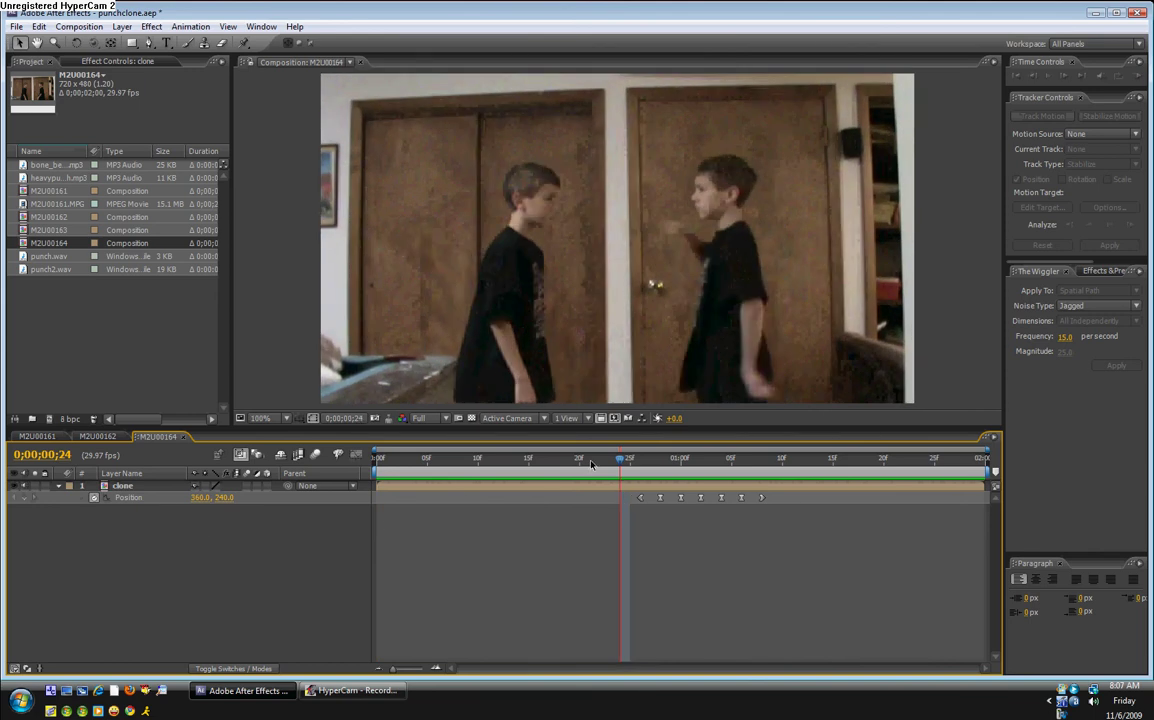
drag(591, 463, 720, 457)
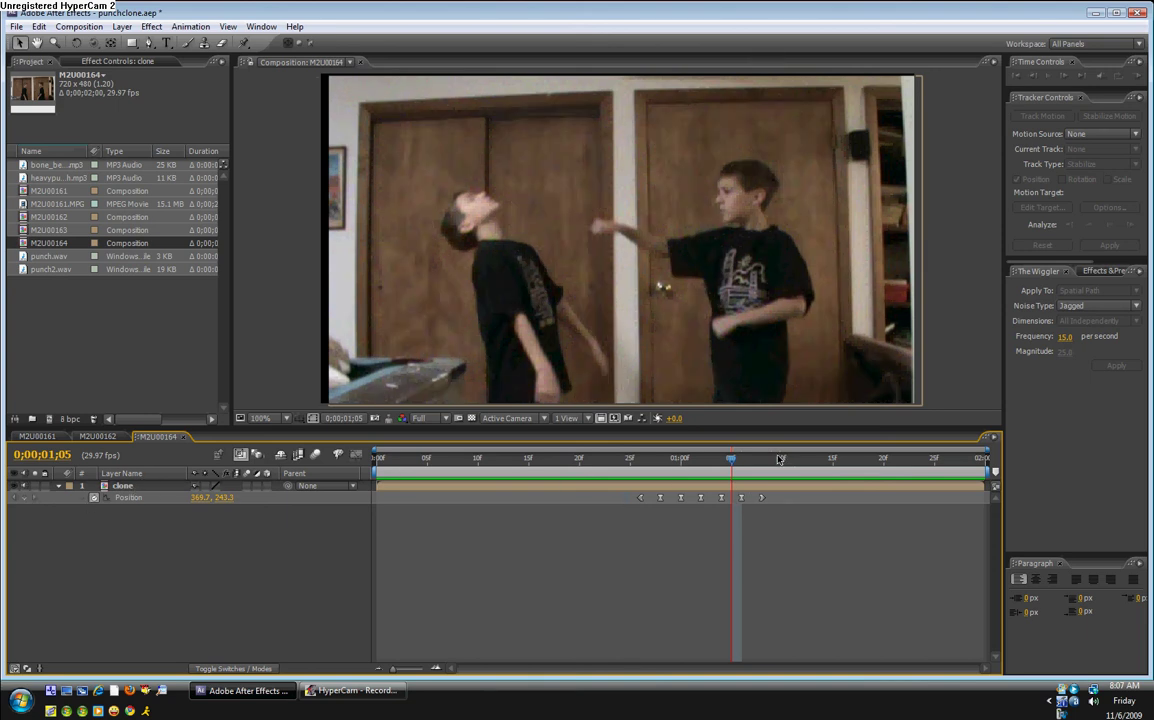
drag(731, 458, 650, 463)
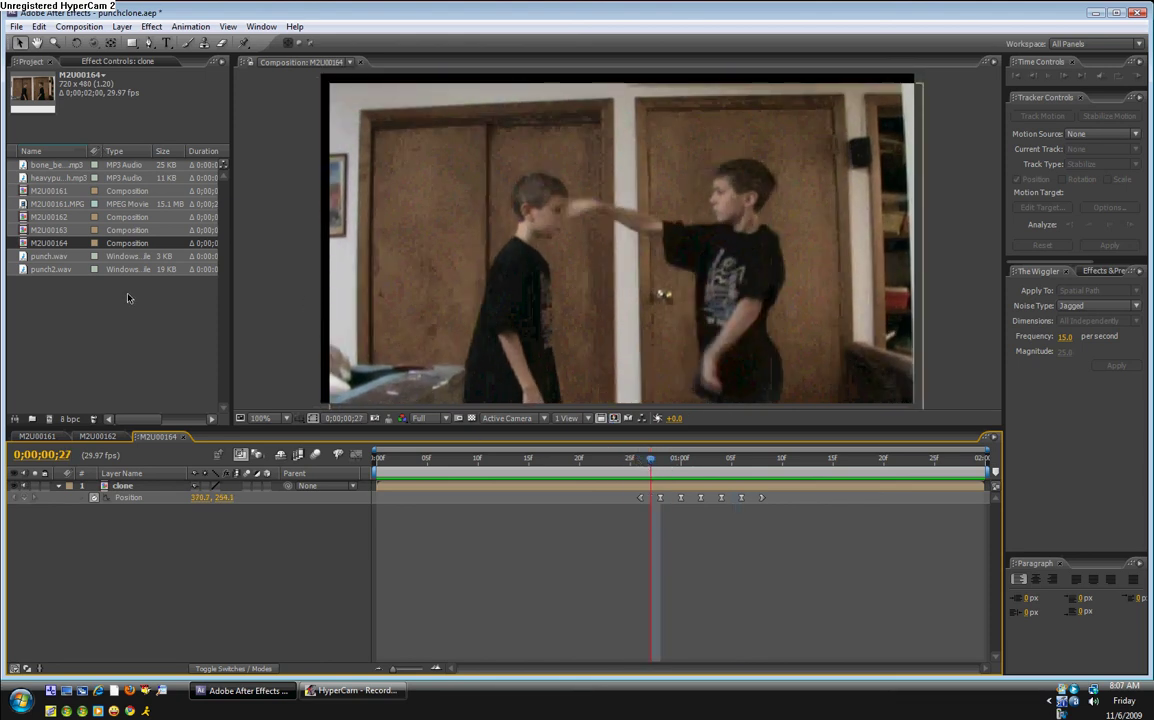
click(157, 487)
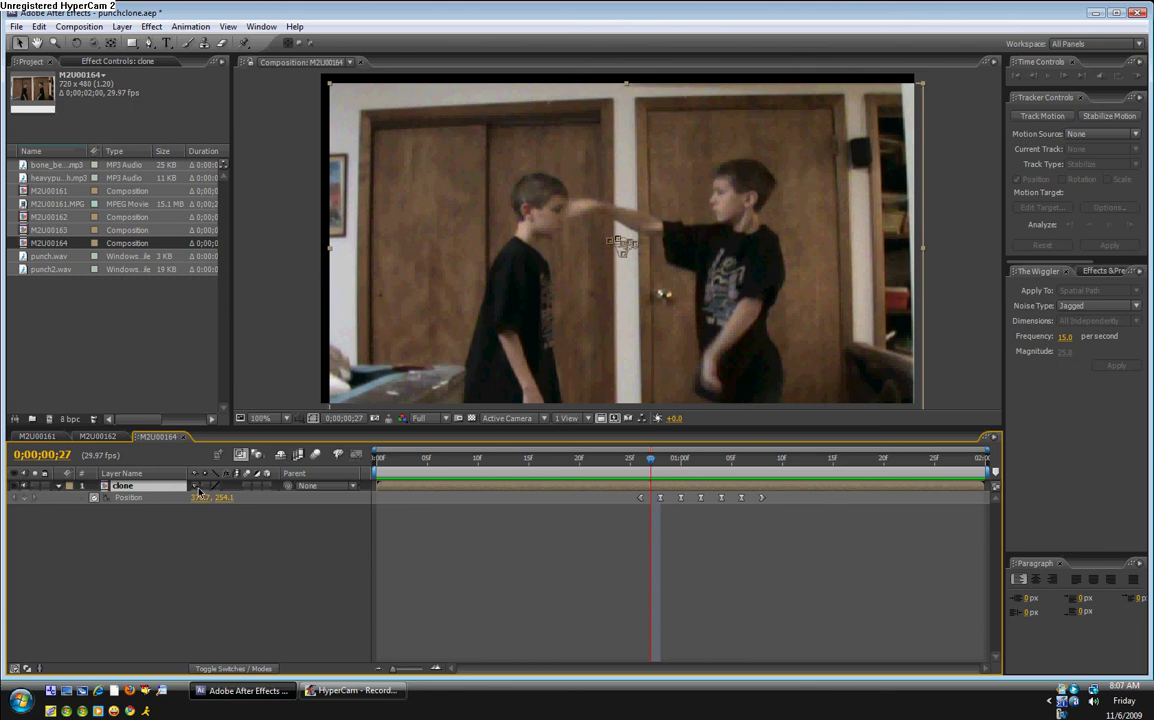
Keyframe the clone layer's Scale, setting 108% at frame 0;00;00;23
key(s)
drag(241, 502, 241, 498)
scroll(622, 245, down, 2)
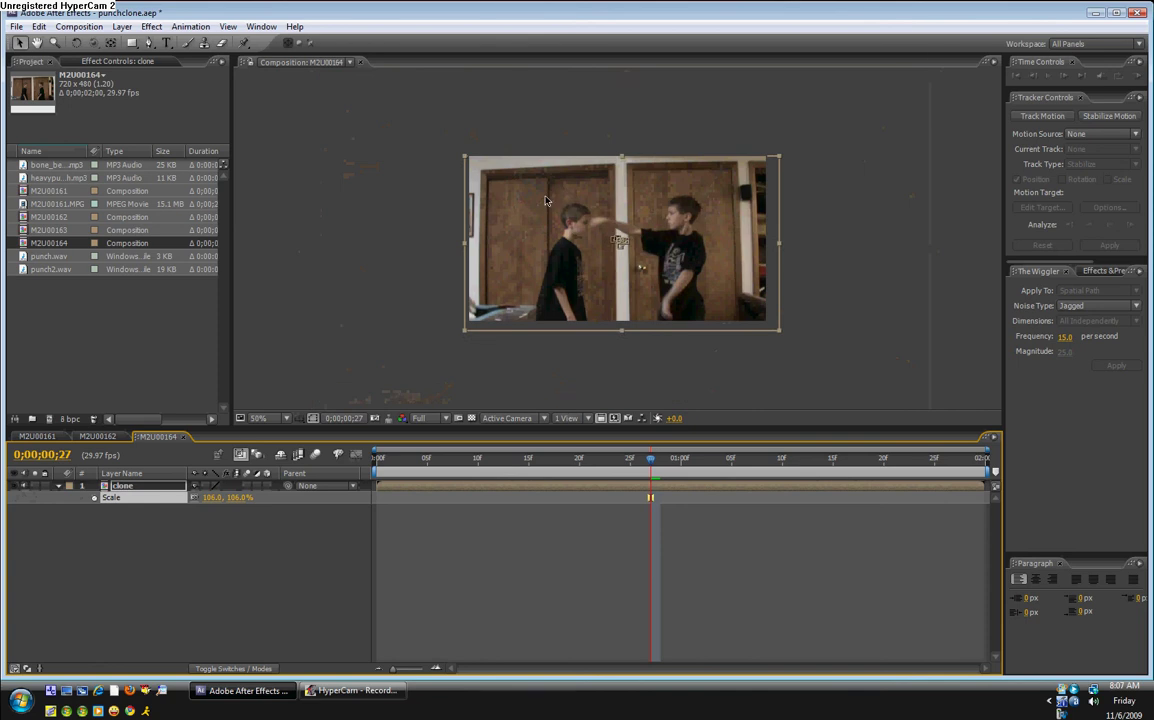
click(349, 354)
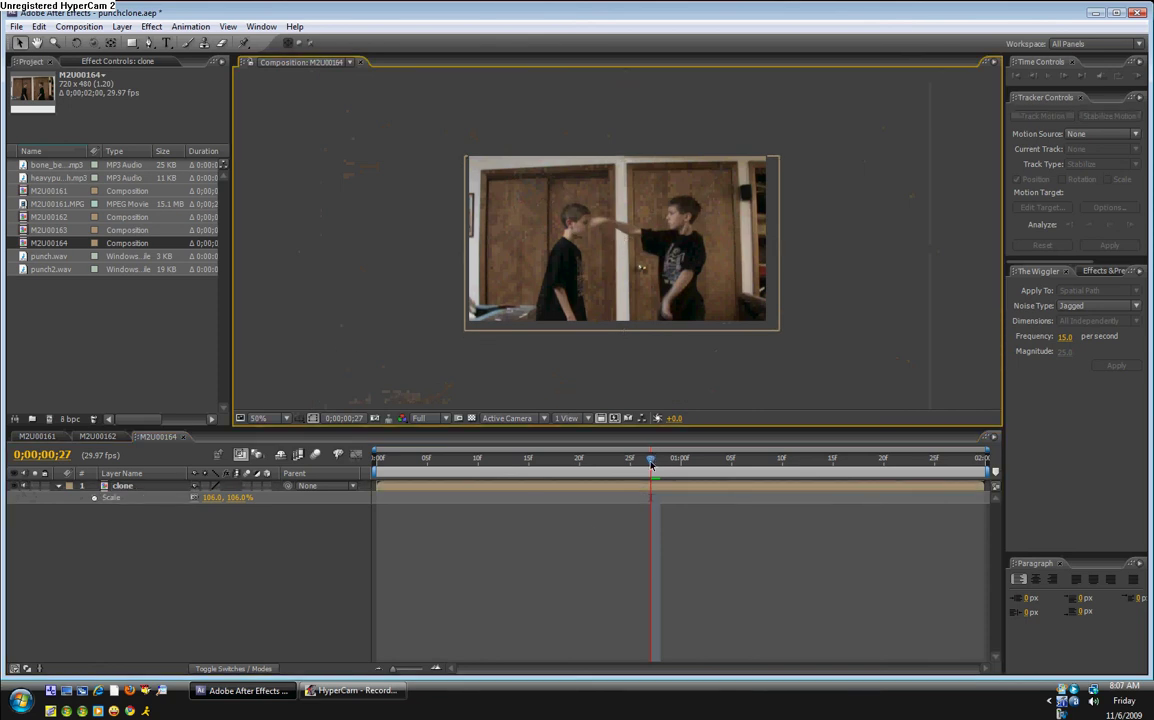
drag(646, 462, 644, 463)
key(Page_Up)
key(Page_Up)
key(Page_Up)
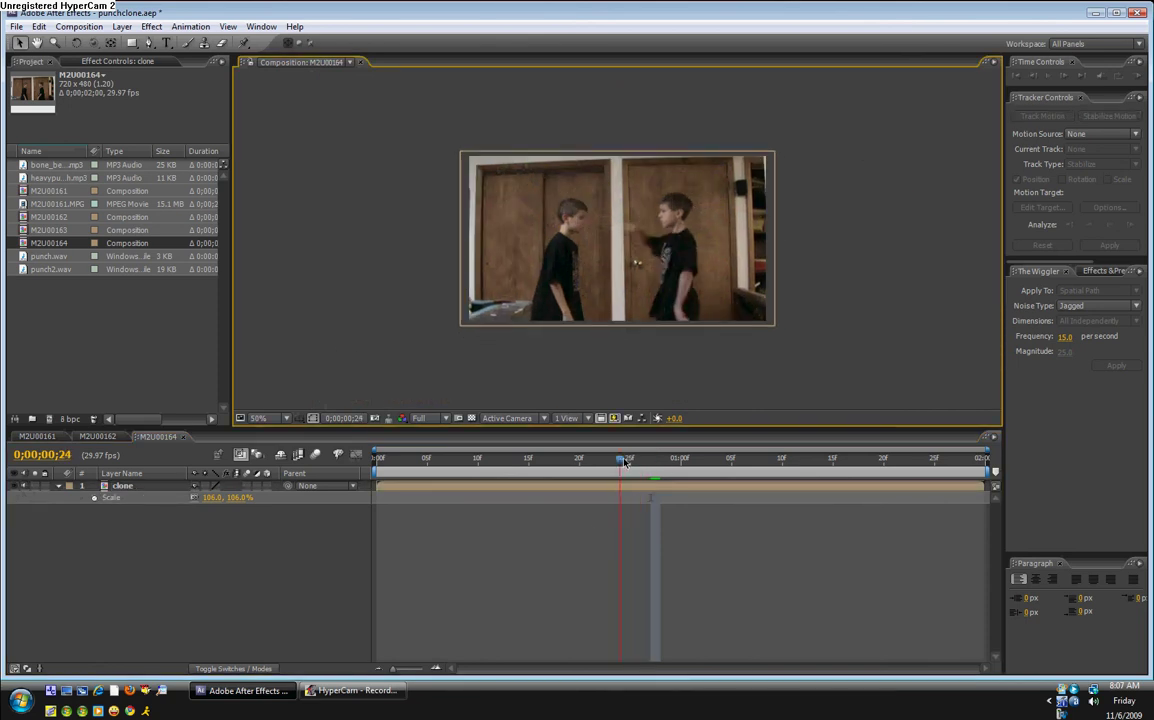
click(133, 486)
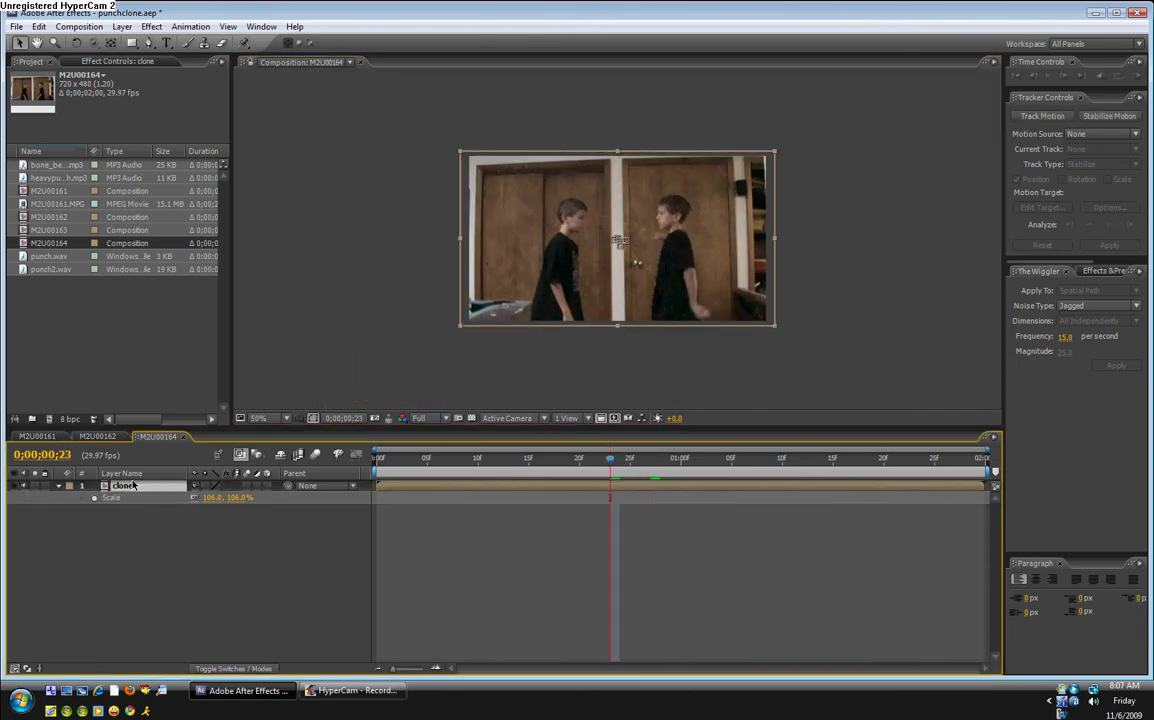
mouse_move(231, 498)
mouse_down()
mouse_move(388, 494)
mouse_move(183, 493)
mouse_move(285, 485)
mouse_move(222, 486)
mouse_move(245, 486)
mouse_up()
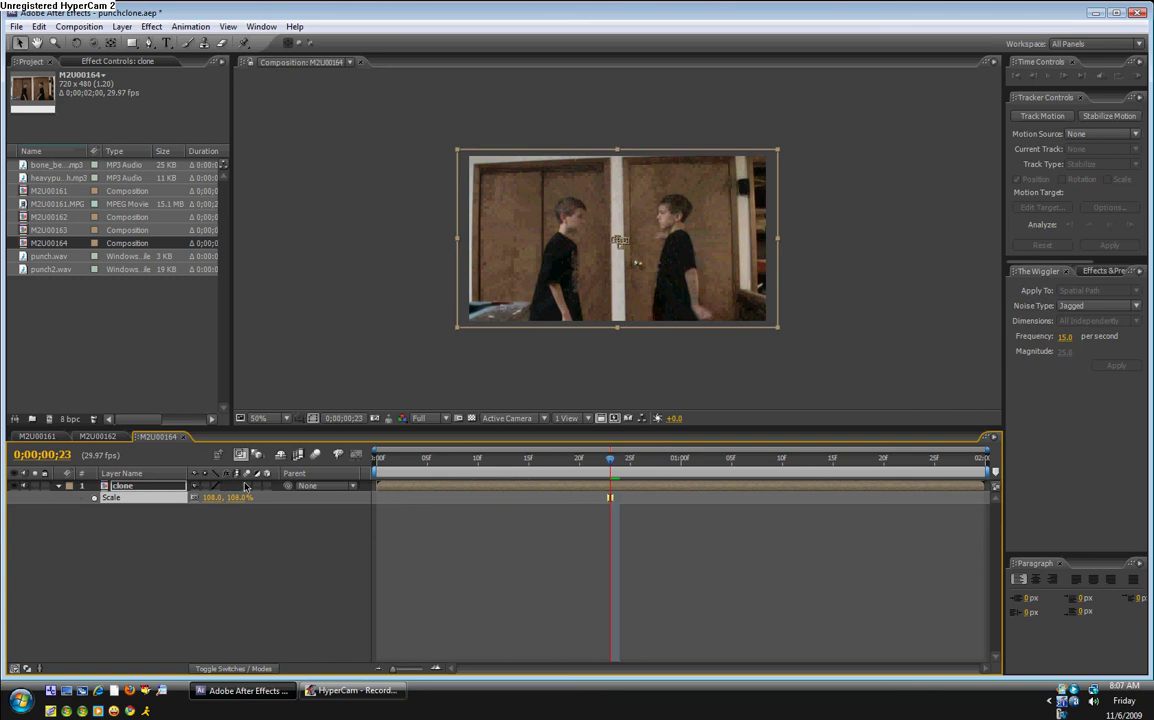
click(316, 532)
Set the clone layer's Scale to 110% just after the impact
drag(607, 463, 663, 465)
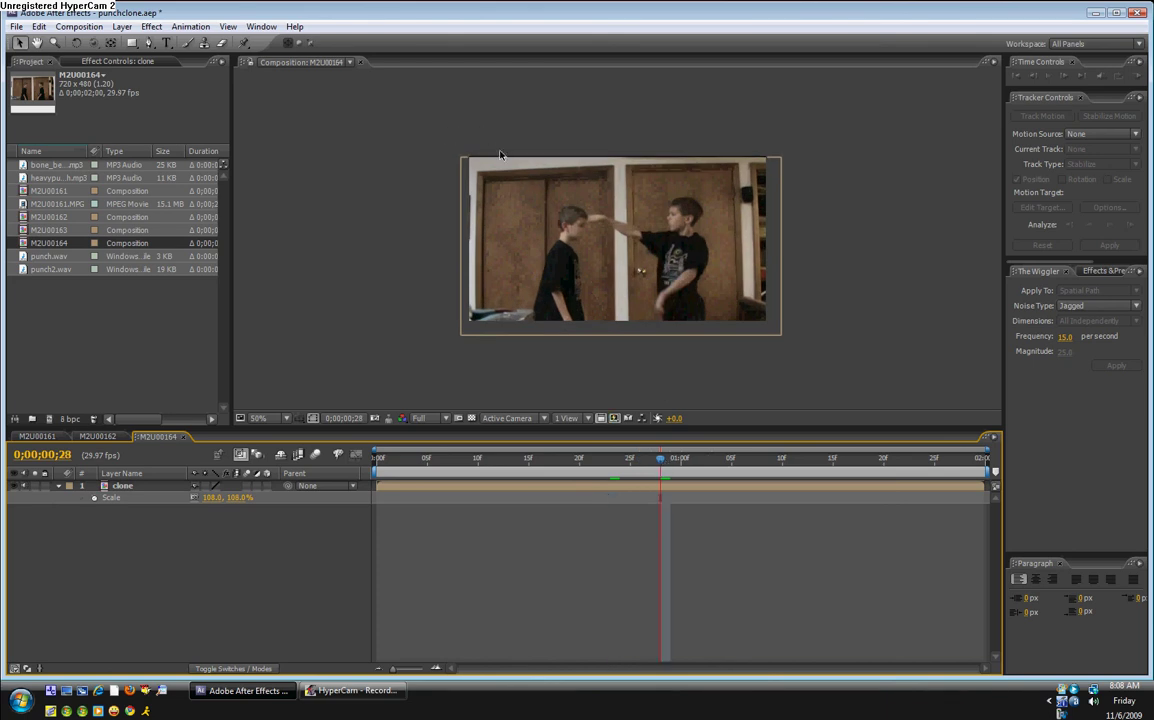
click(212, 497)
text(110)
key(Return)
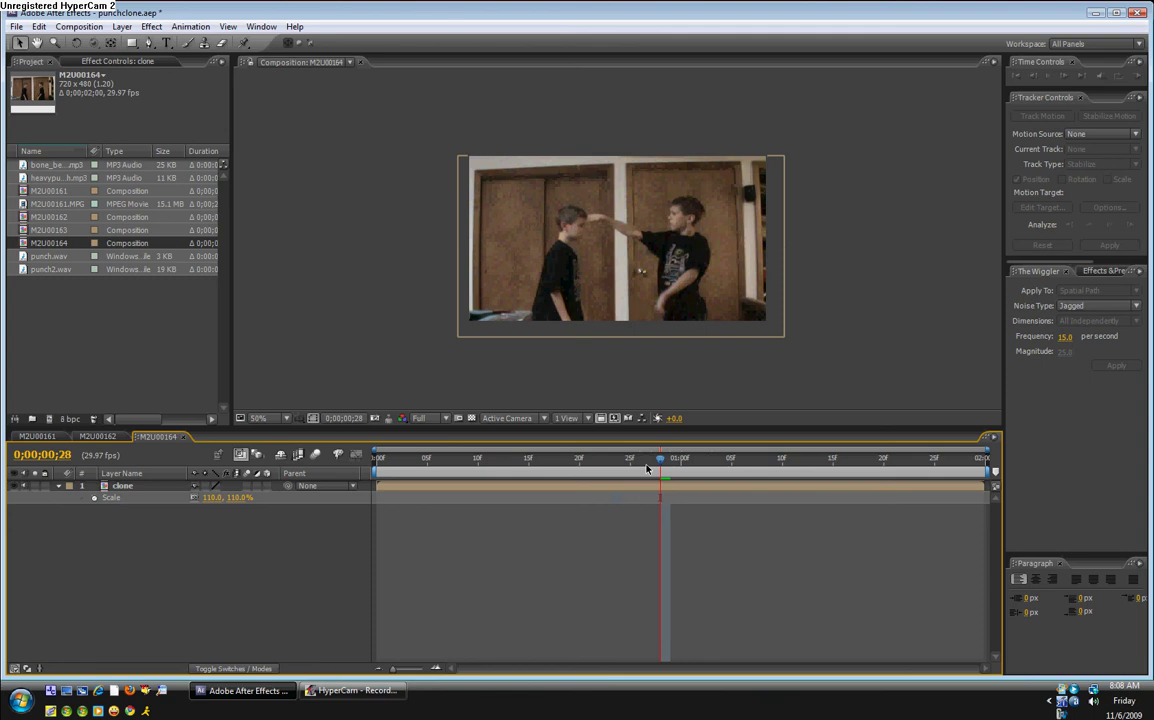
Review the scale hit around 0;00;01;00 with the viewer back at 100%
click(680, 466)
key(period)
key(period)
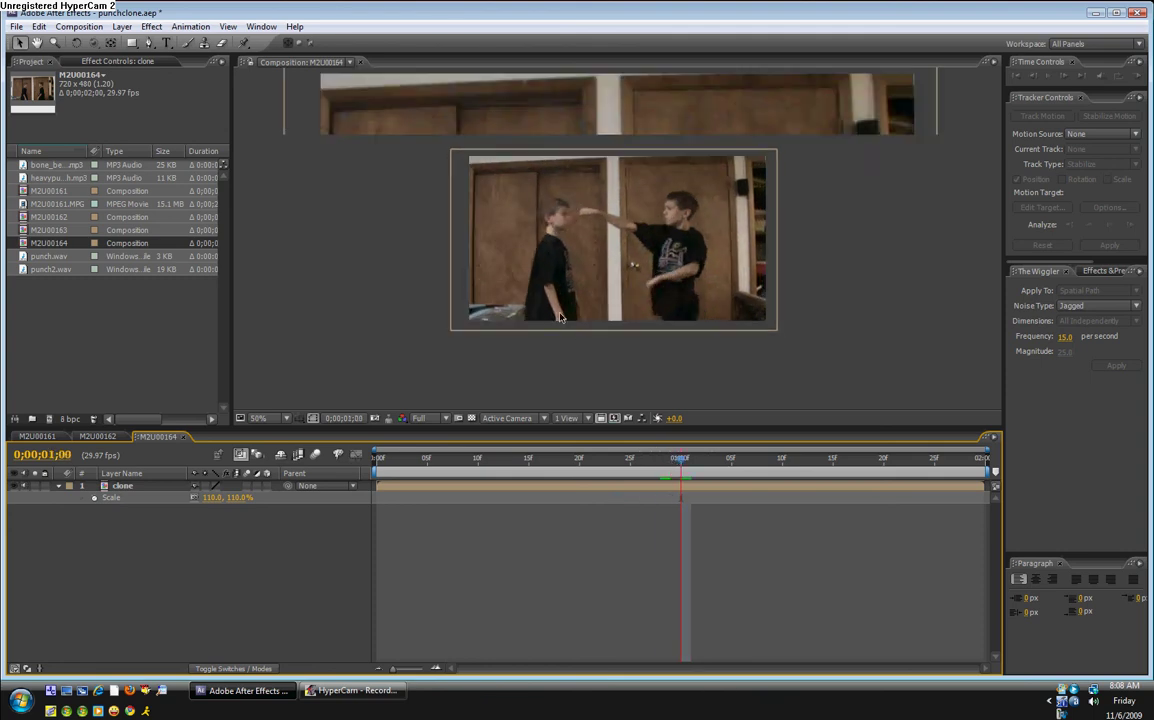
drag(680, 458, 747, 455)
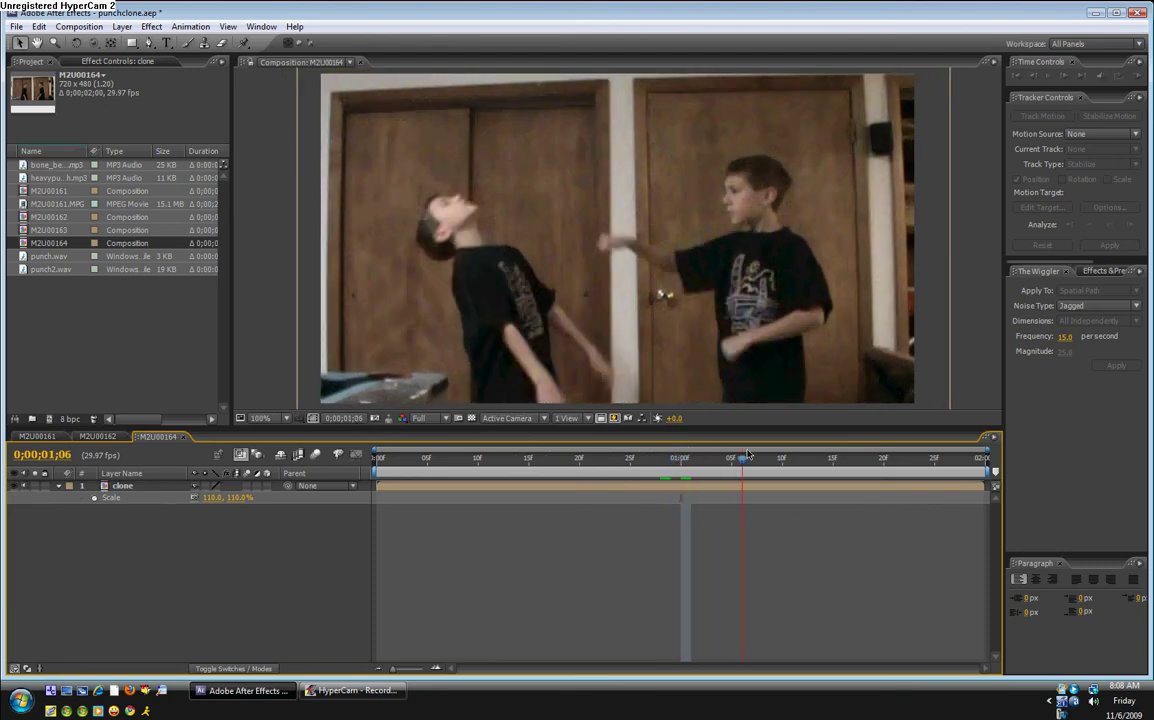
drag(747, 455, 713, 458)
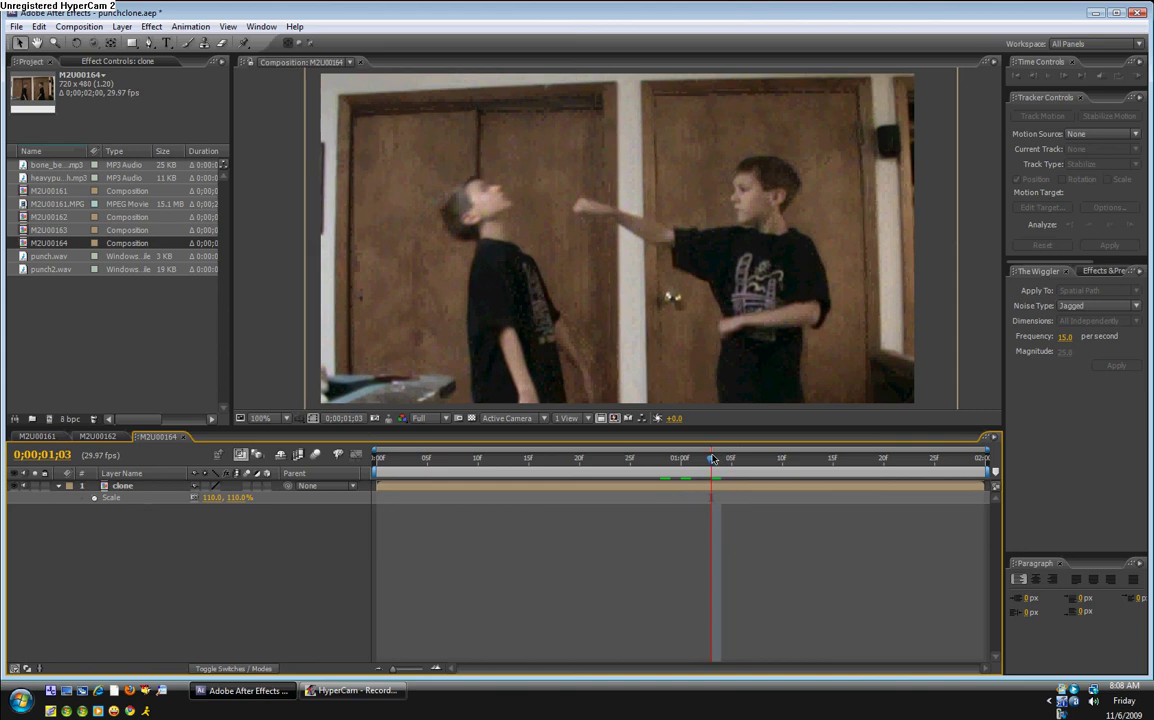